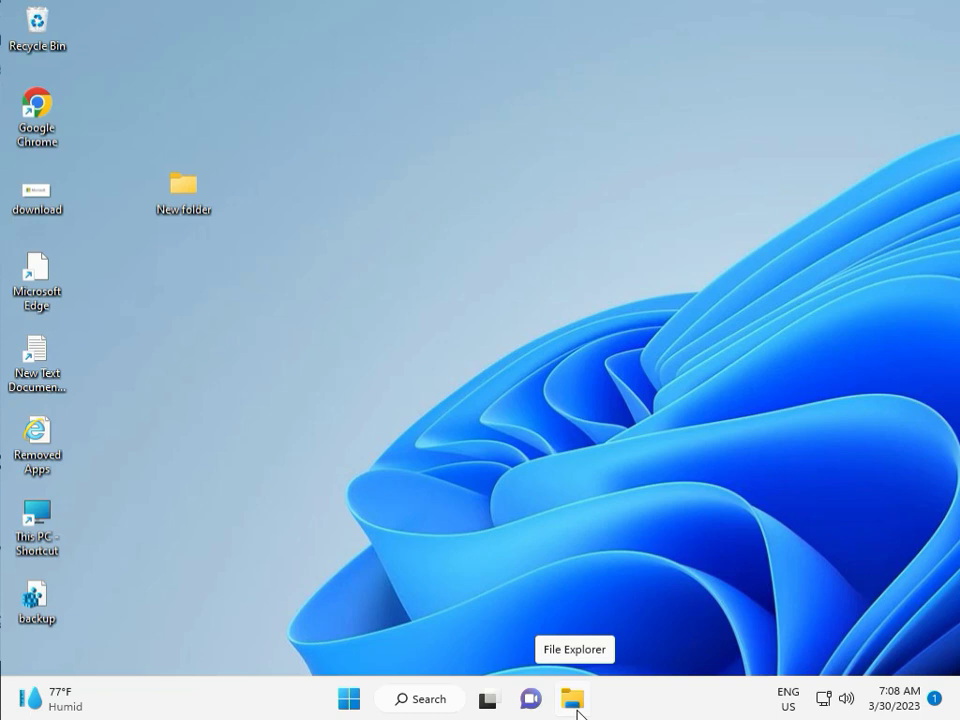
- Open the Windows 11 Start menu from the taskbar Start button
click(349, 699)
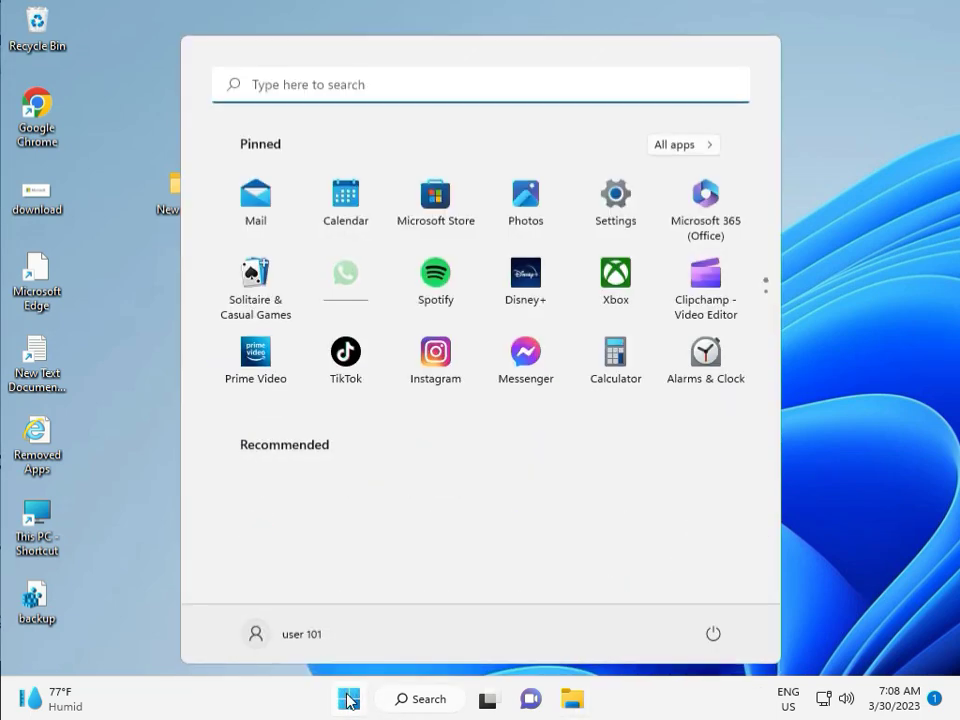
- Run the Windows Update troubleshooter from Settings' Troubleshoot > Other troubleshooters page
click(616, 196)
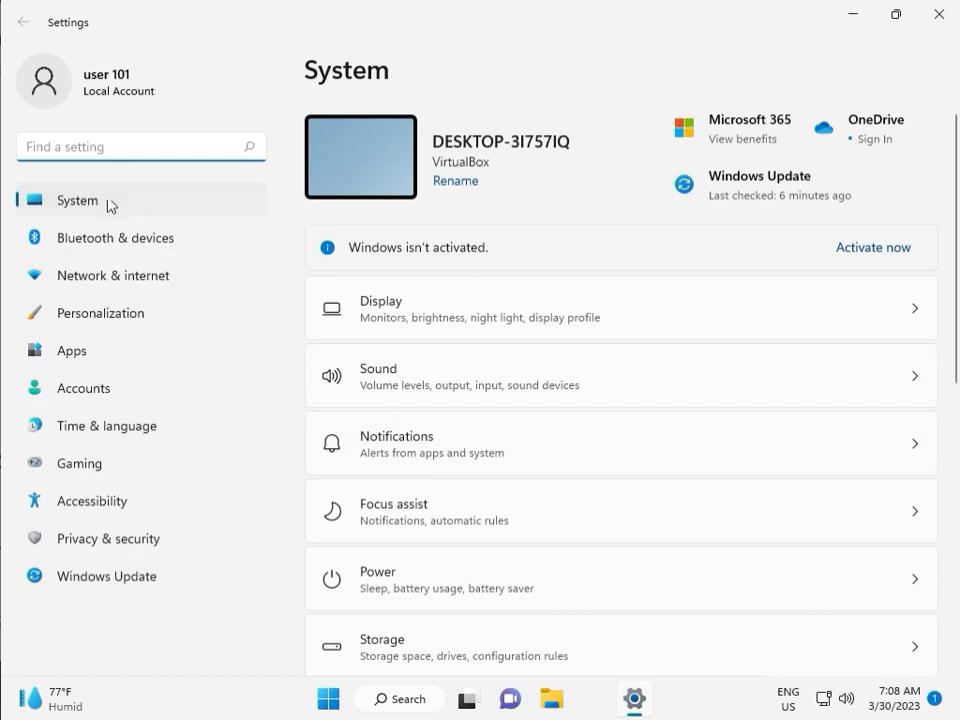
scroll(476, 510, down, 4)
scroll(481, 540, down, 1)
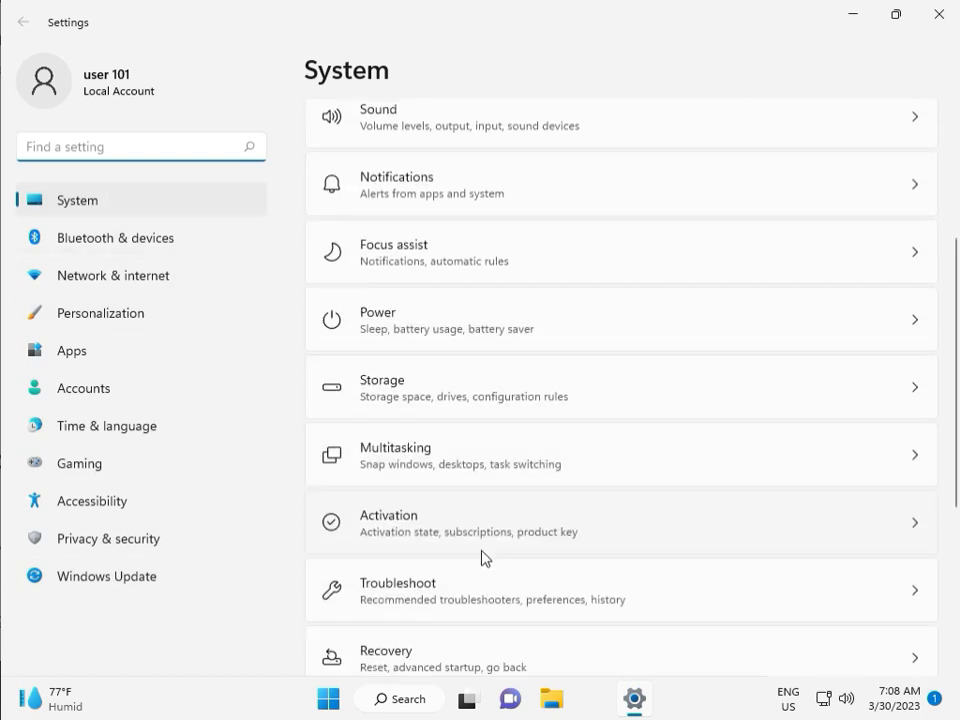
click(491, 595)
click(491, 595)
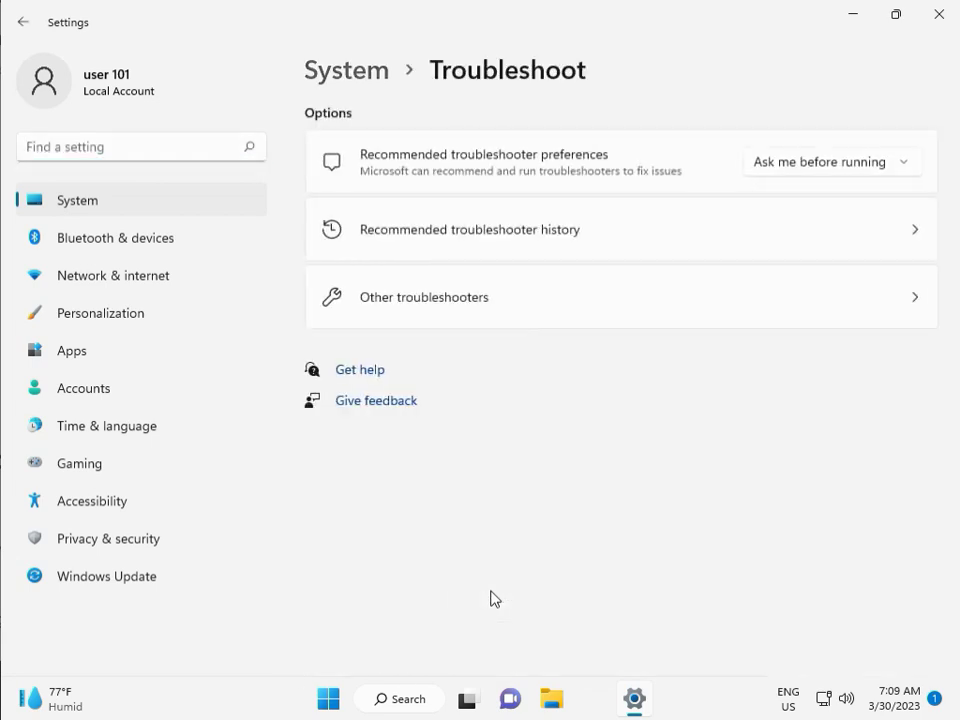
click(418, 300)
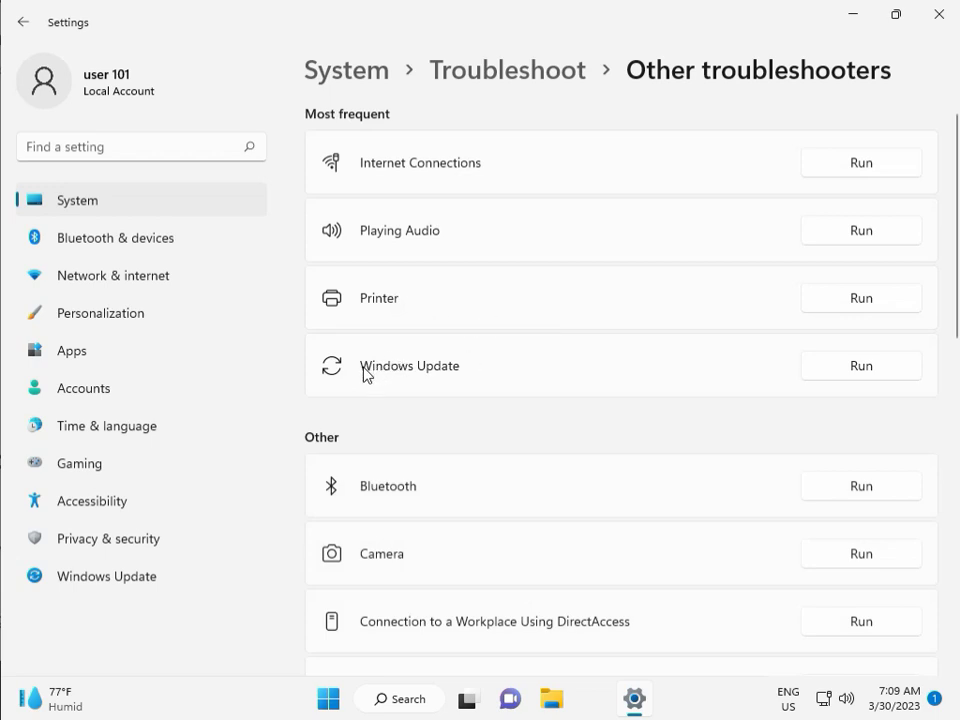
click(857, 367)
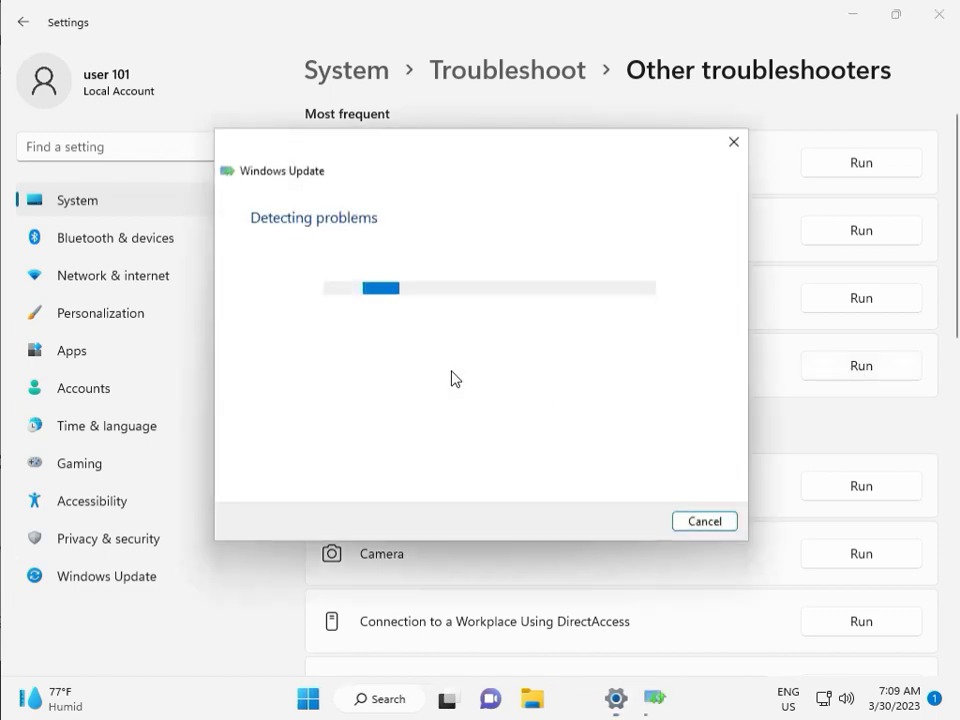
- Wait for the Windows Update troubleshooter to finish, then close it and Settings
drag(452, 157, 324, 113)
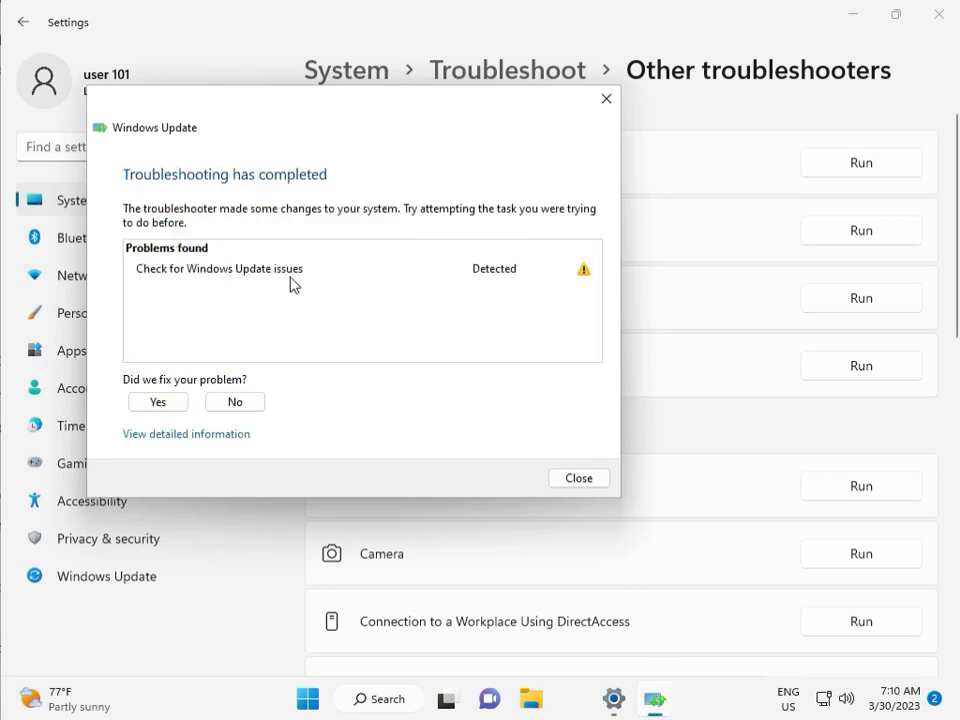
click(579, 480)
click(949, 30)
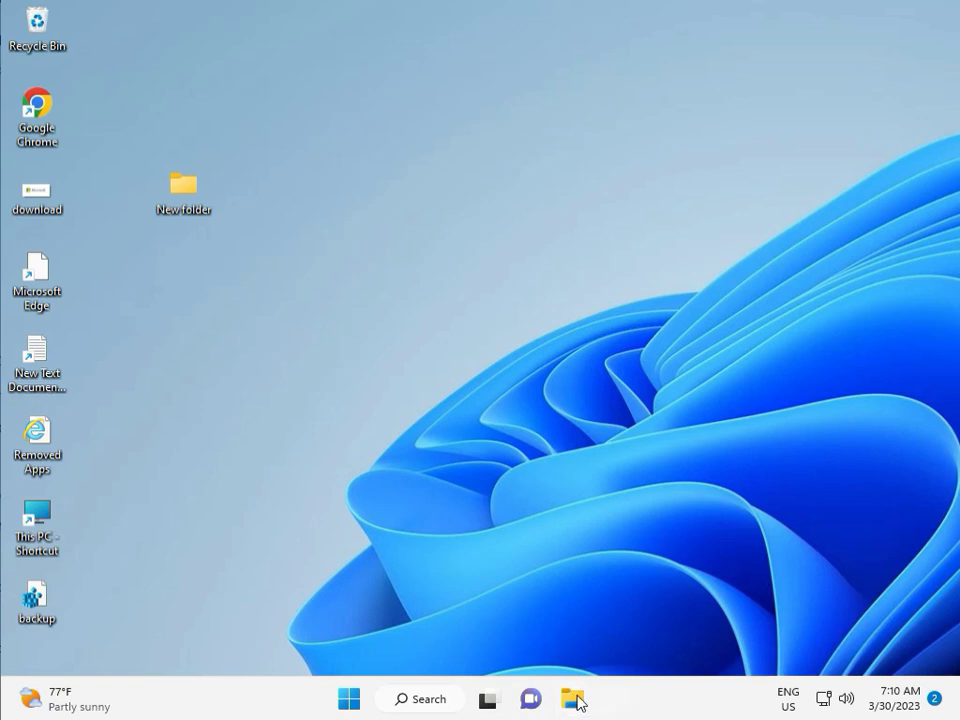
- Open File Explorer and browse to the Windows folder on Local Disk (C:)
click(576, 703)
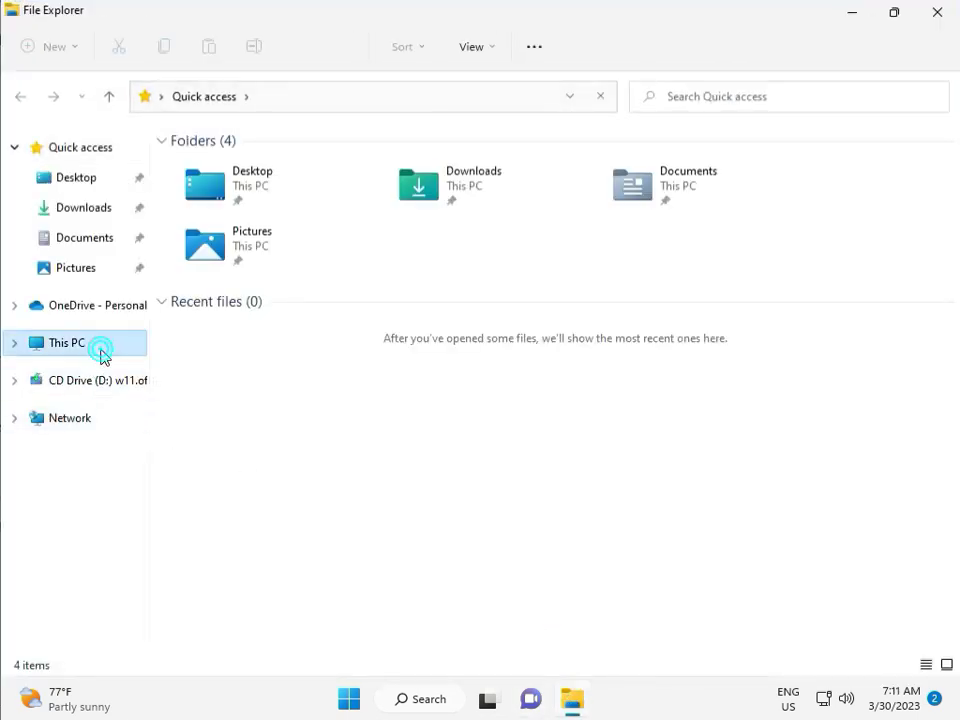
click(100, 355)
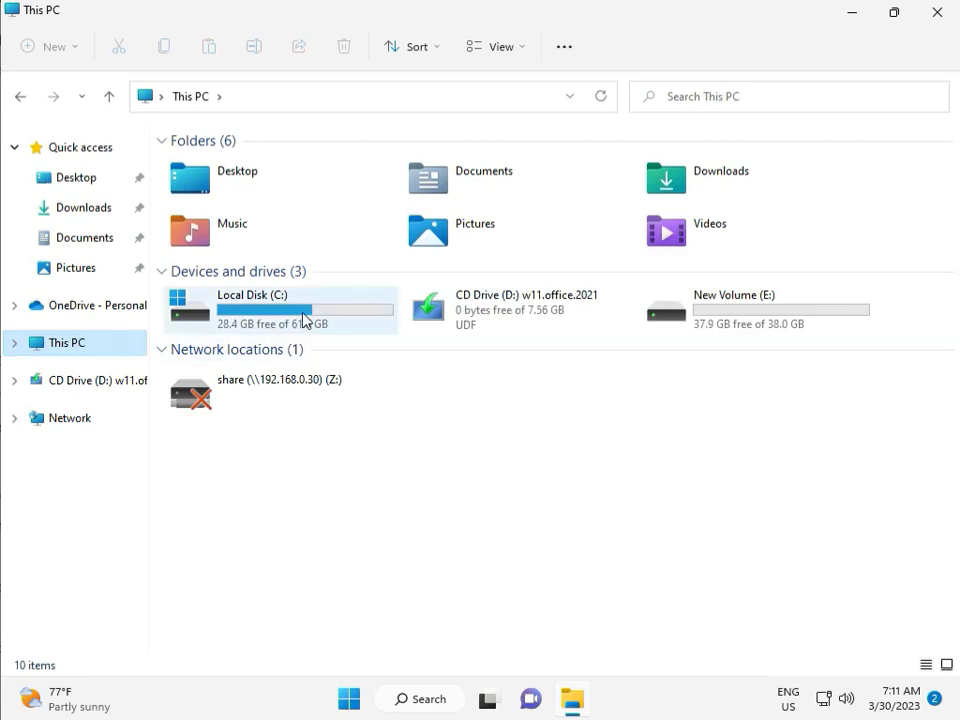
double_click(302, 311)
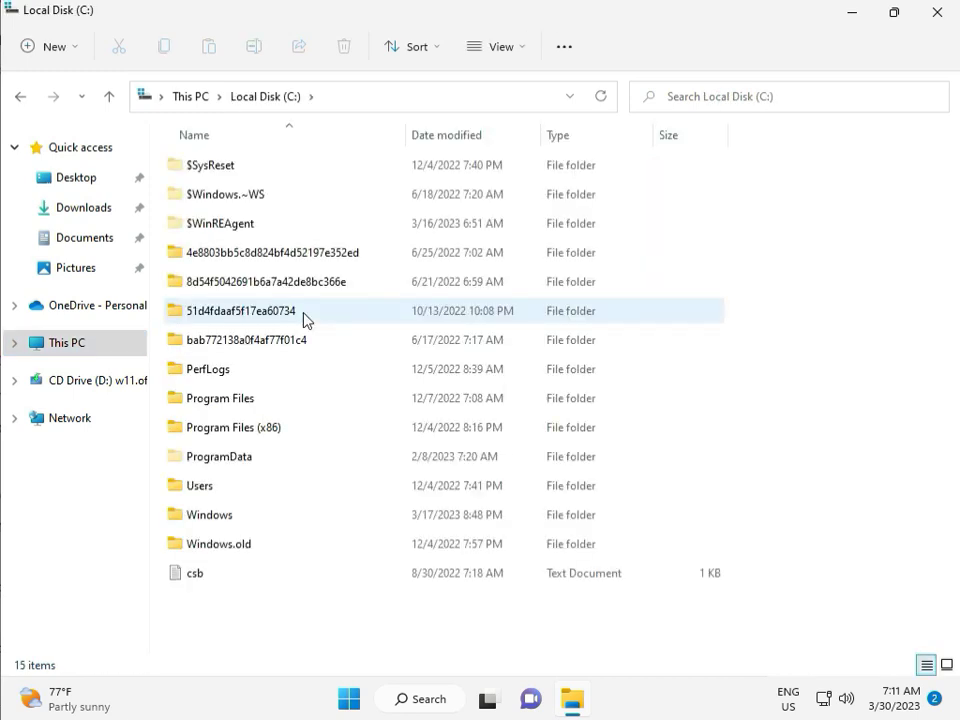
click(247, 517)
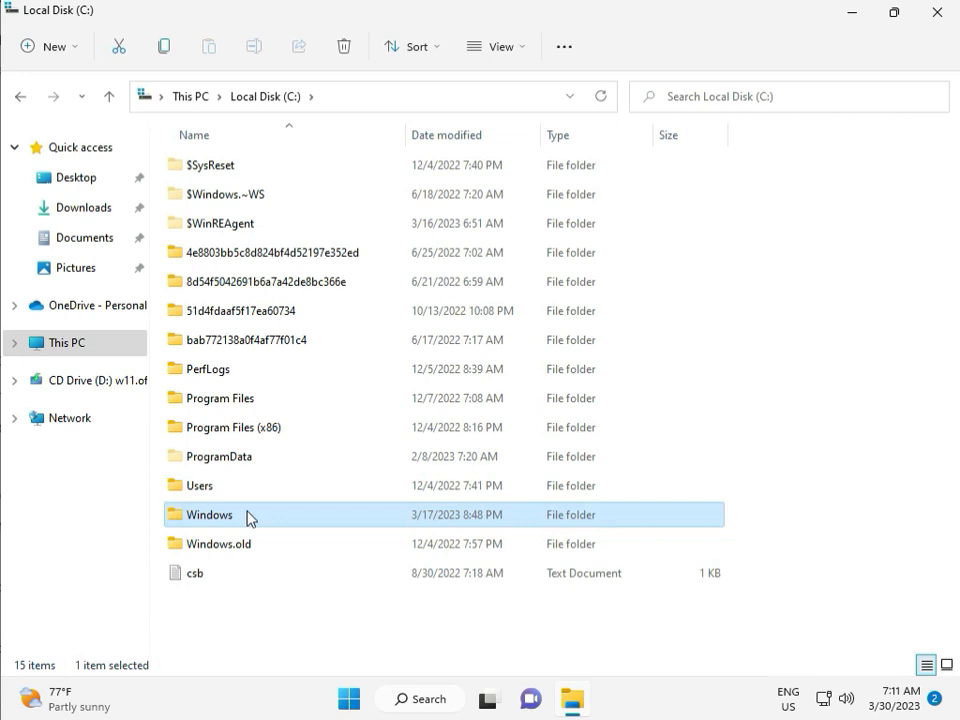
double_click(247, 517)
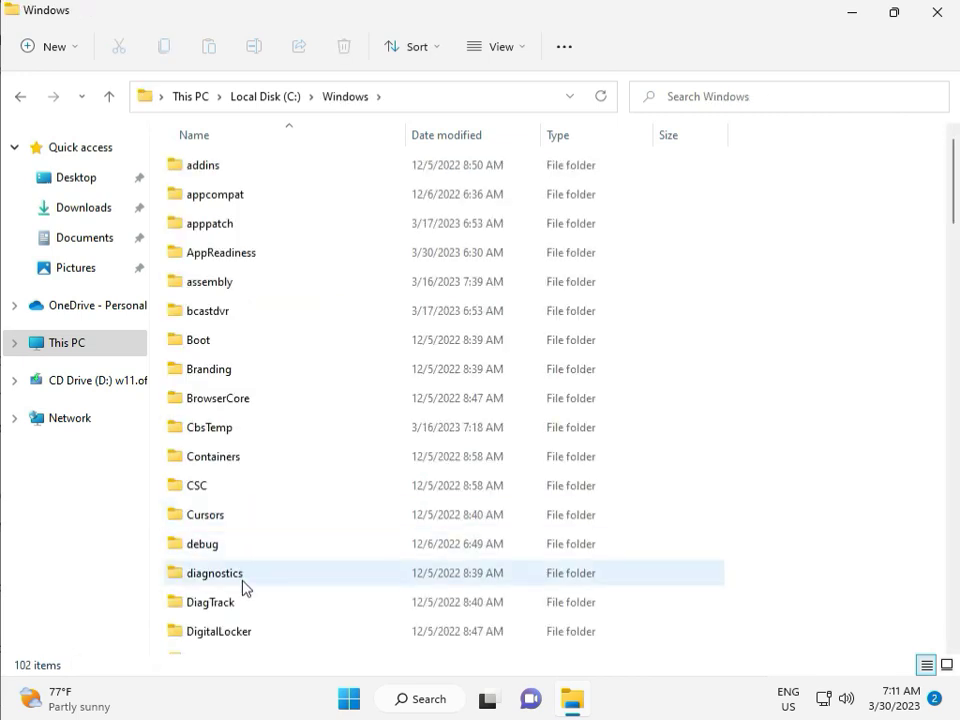
- Open the SoftwareDistribution folder and dismiss the virtual desktops preview
scroll(330, 585, down, 4)
scroll(349, 572, down, 4)
scroll(349, 572, down, 3)
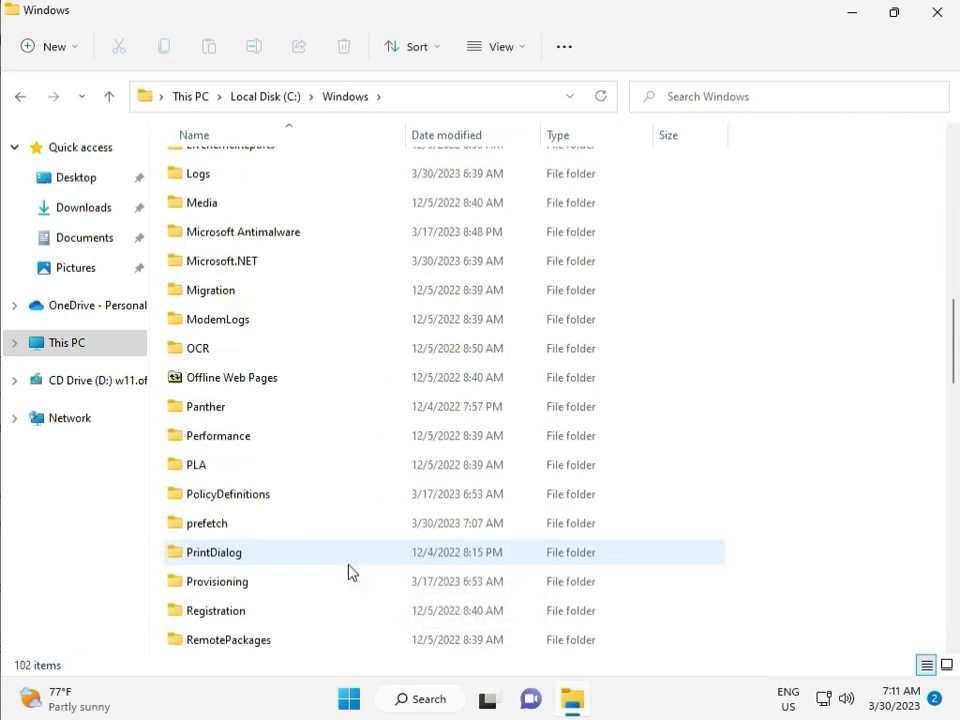
scroll(349, 572, down, 4)
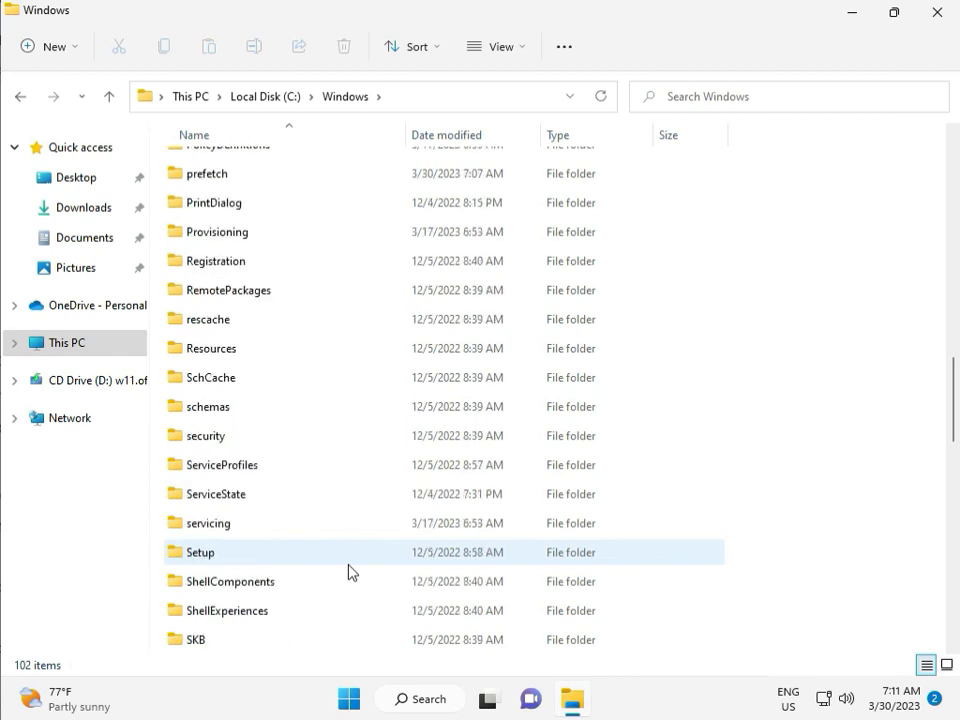
scroll(345, 568, down, 1)
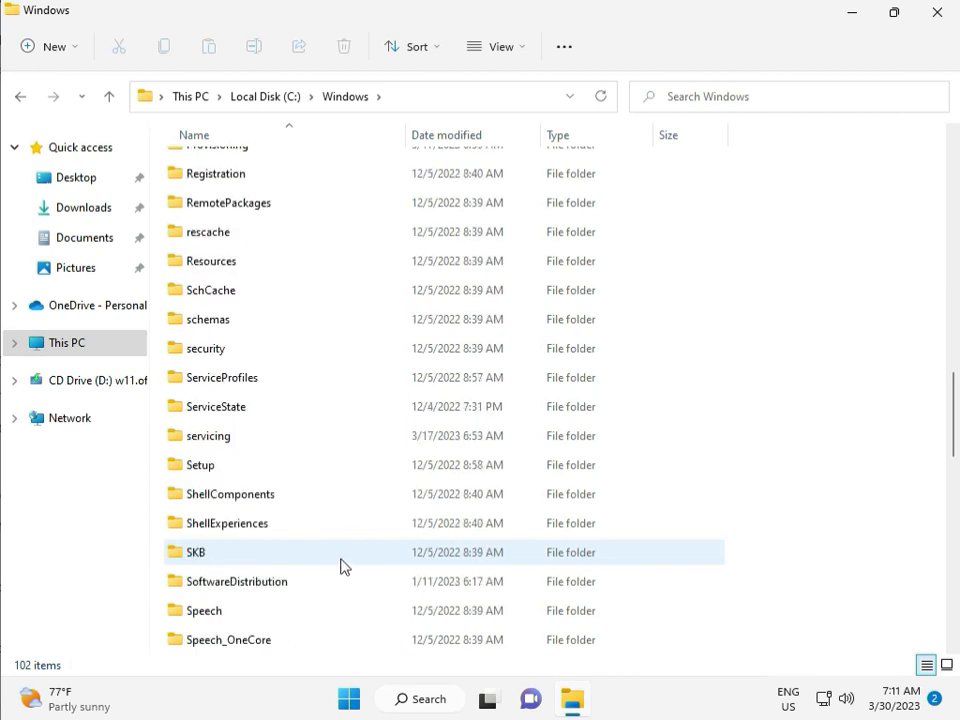
scroll(339, 566, down, 1)
click(260, 496)
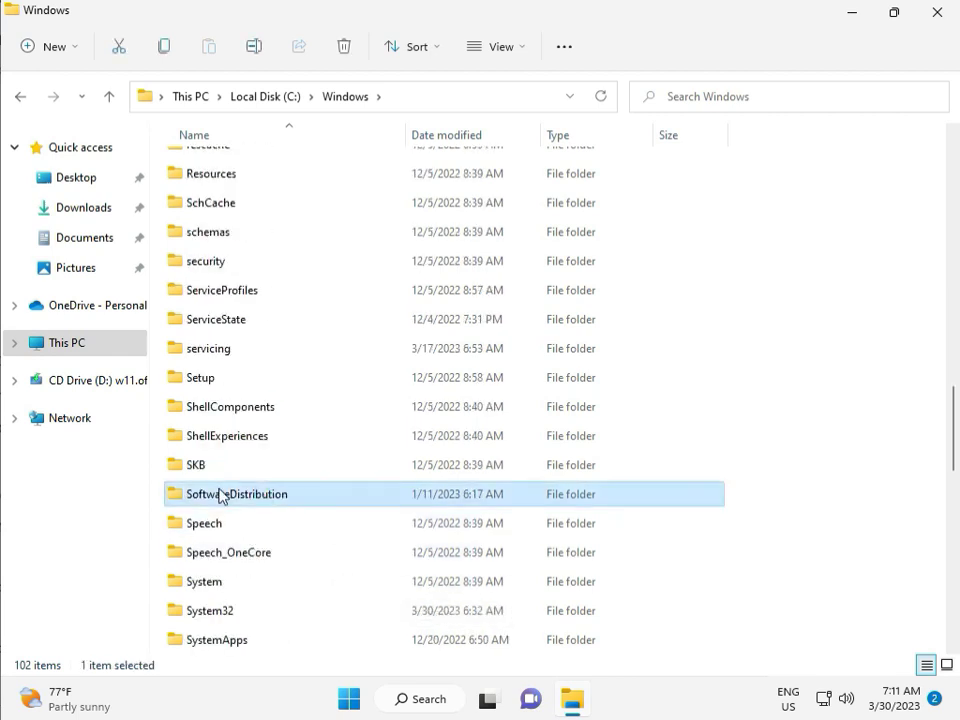
double_click(248, 499)
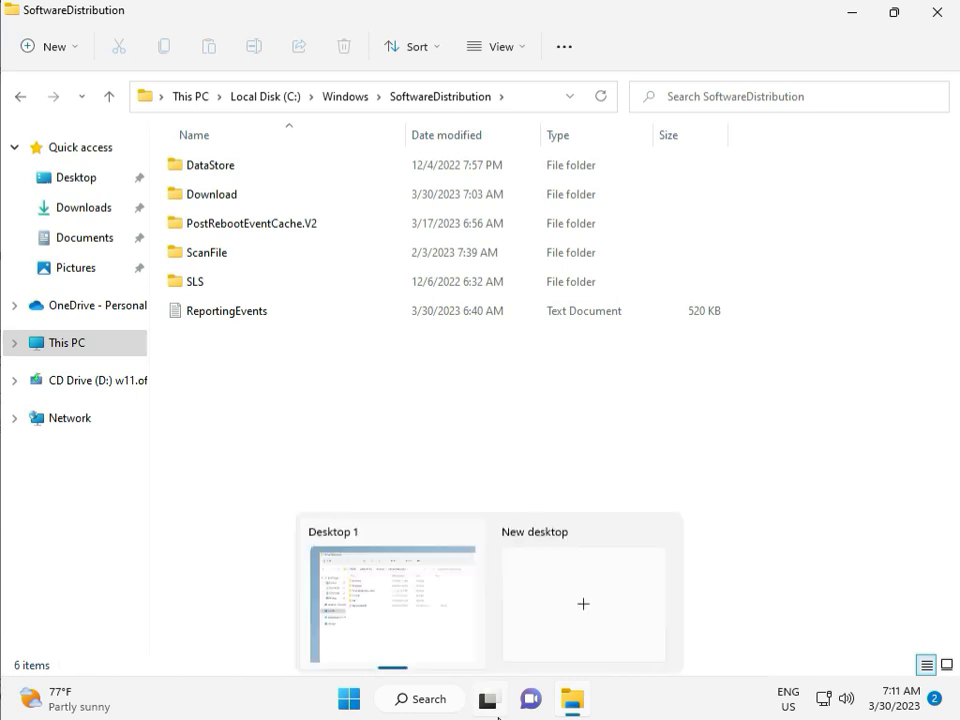
mouse_move(487, 699)
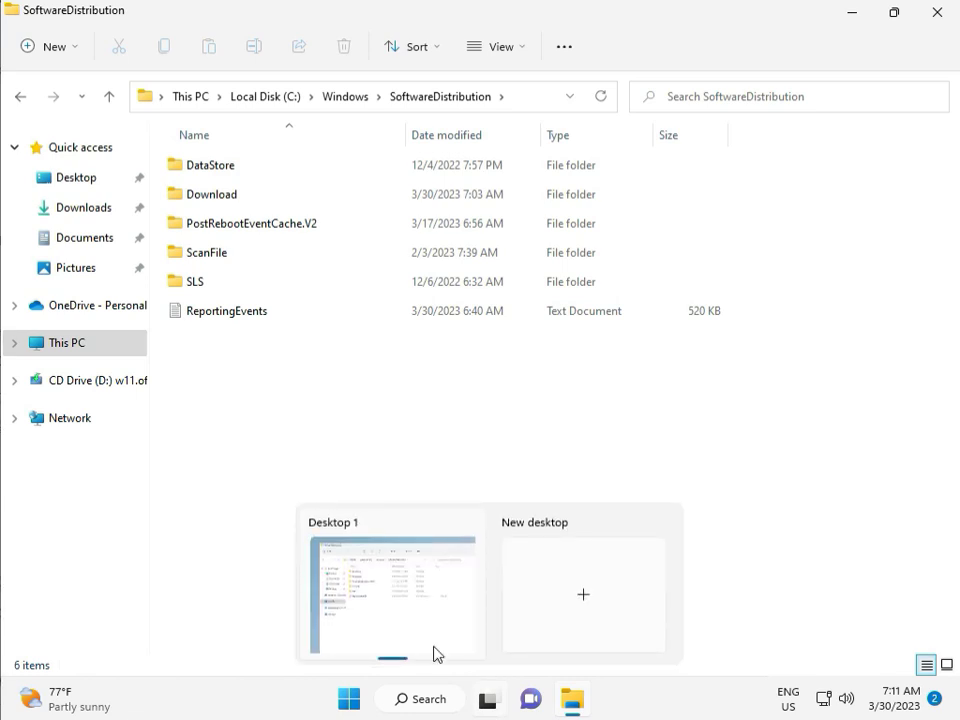
click(290, 412)
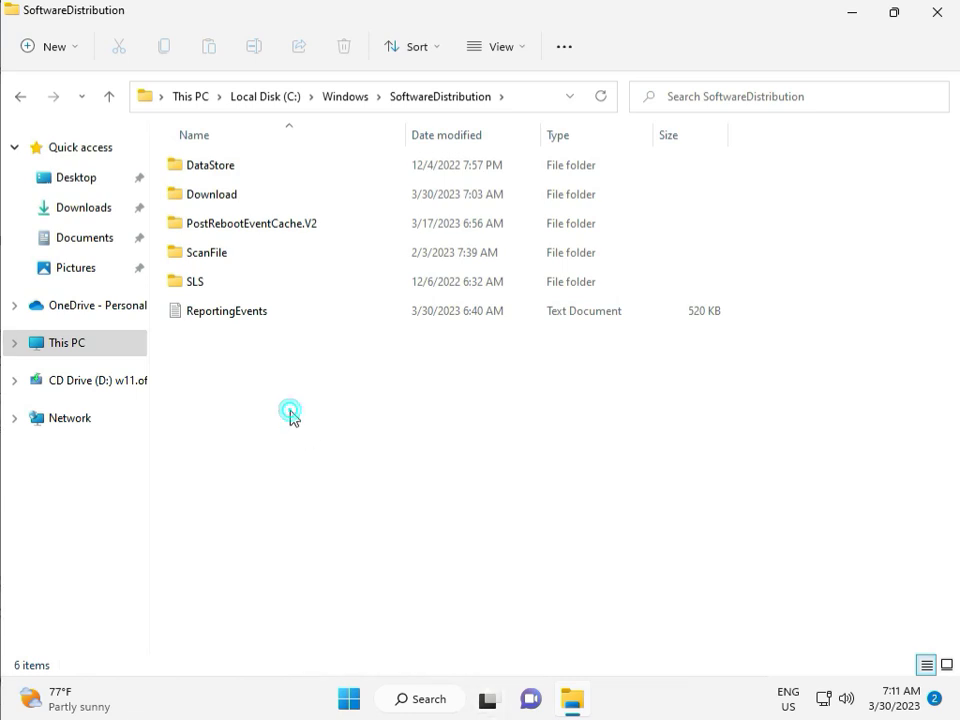
- Delete everything in SoftwareDistribution\Download with admin permission, then close File Explorer
double_click(245, 196)
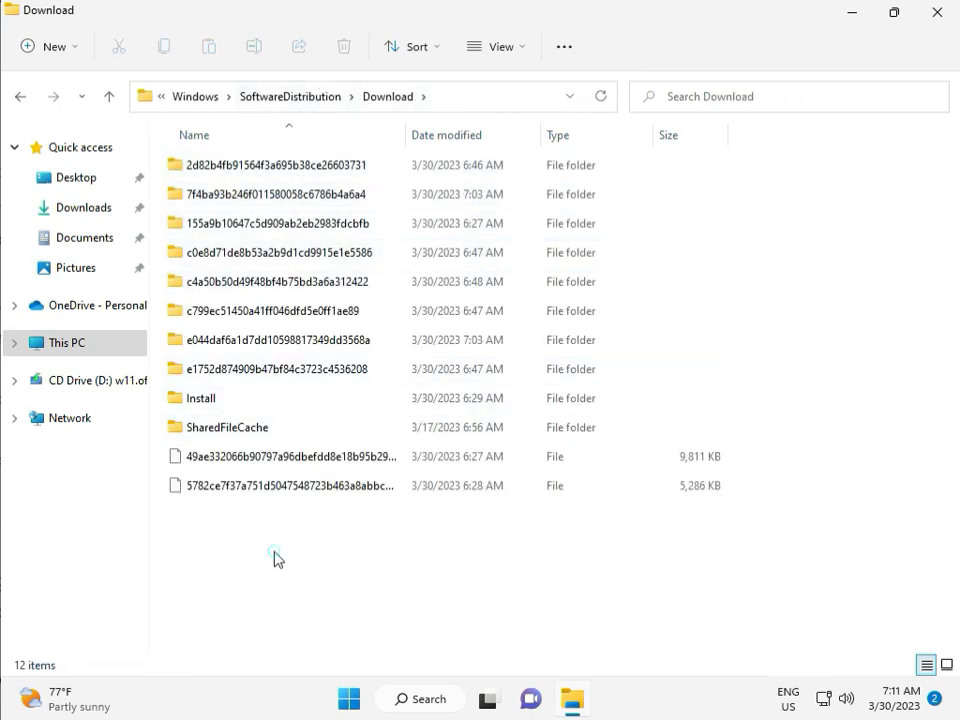
drag(276, 551, 286, 175)
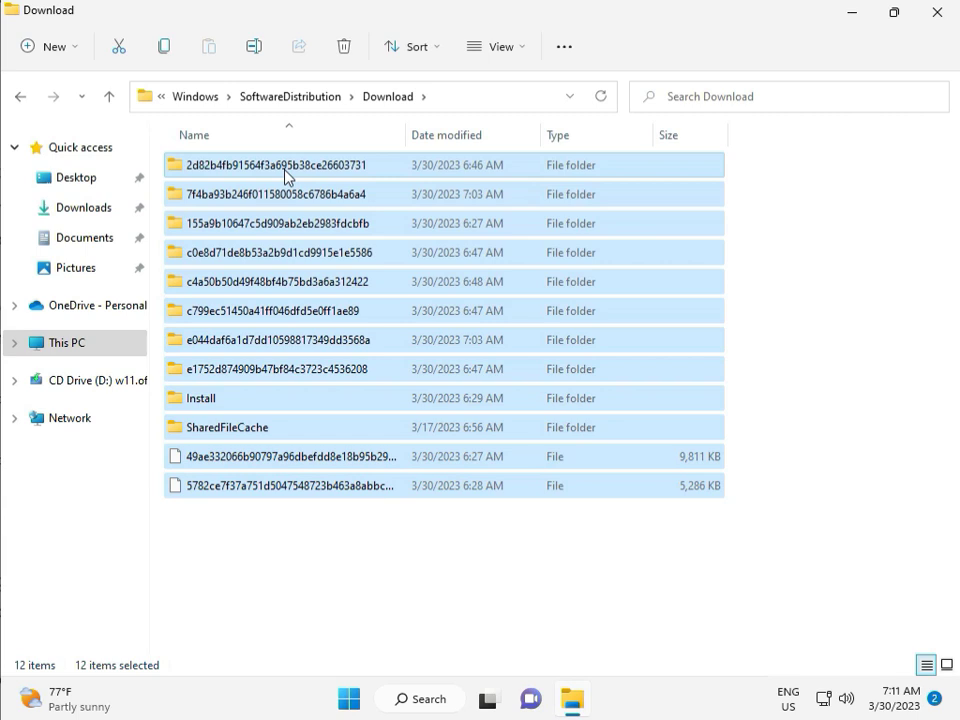
key(Delete)
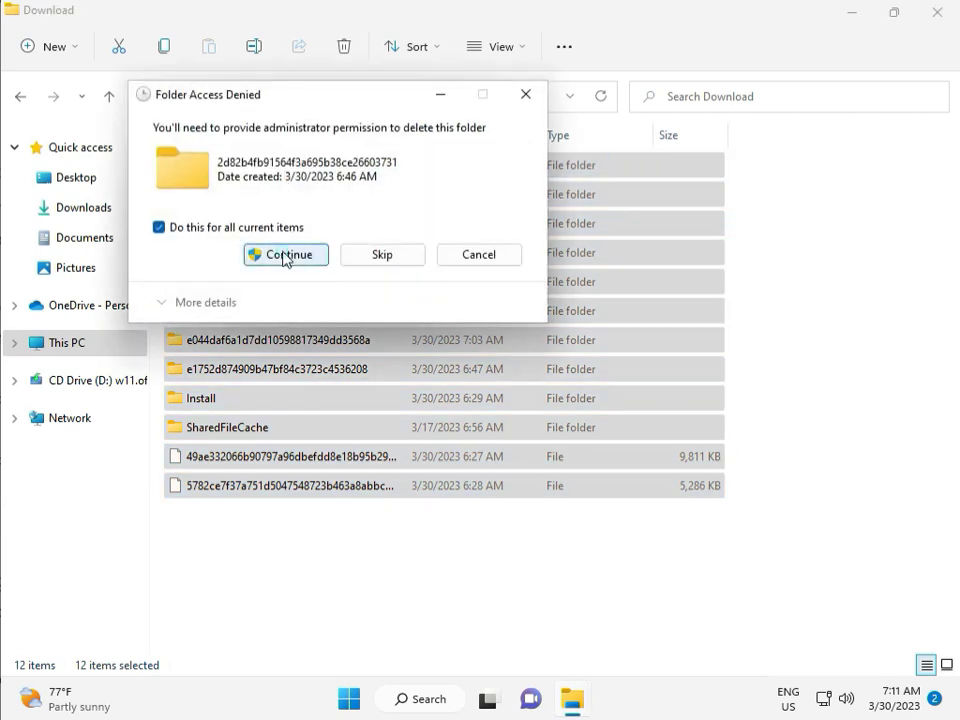
click(285, 255)
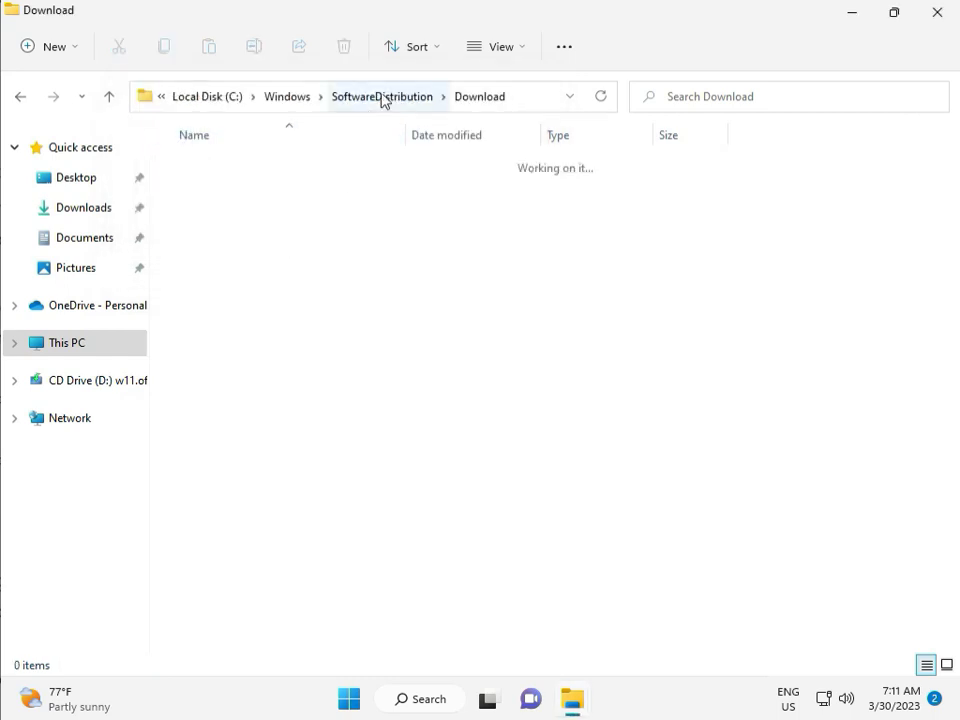
click(381, 97)
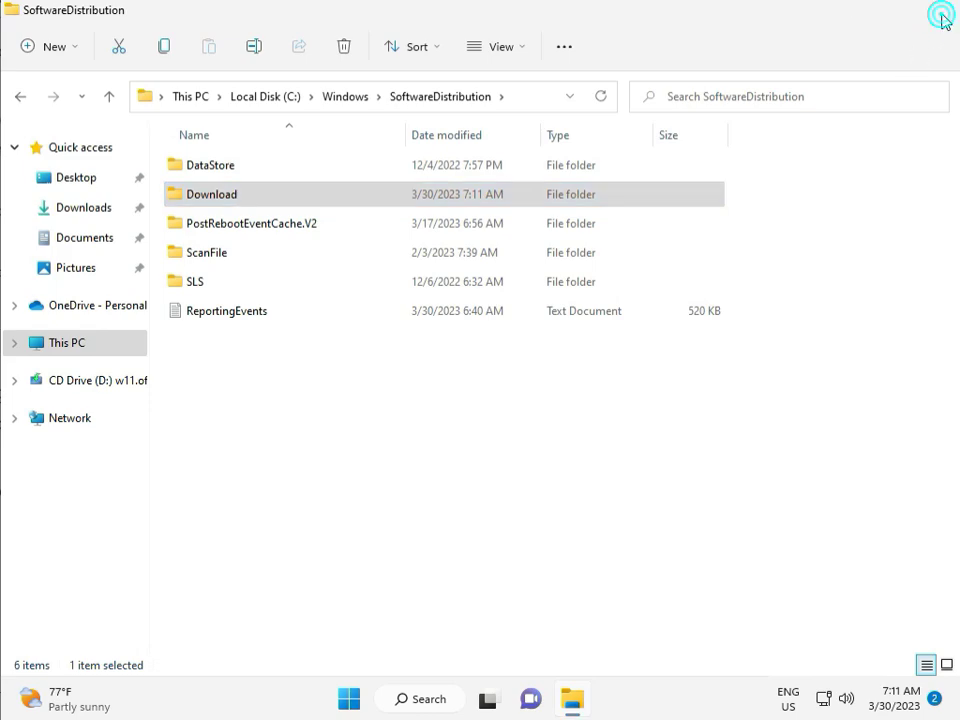
click(937, 13)
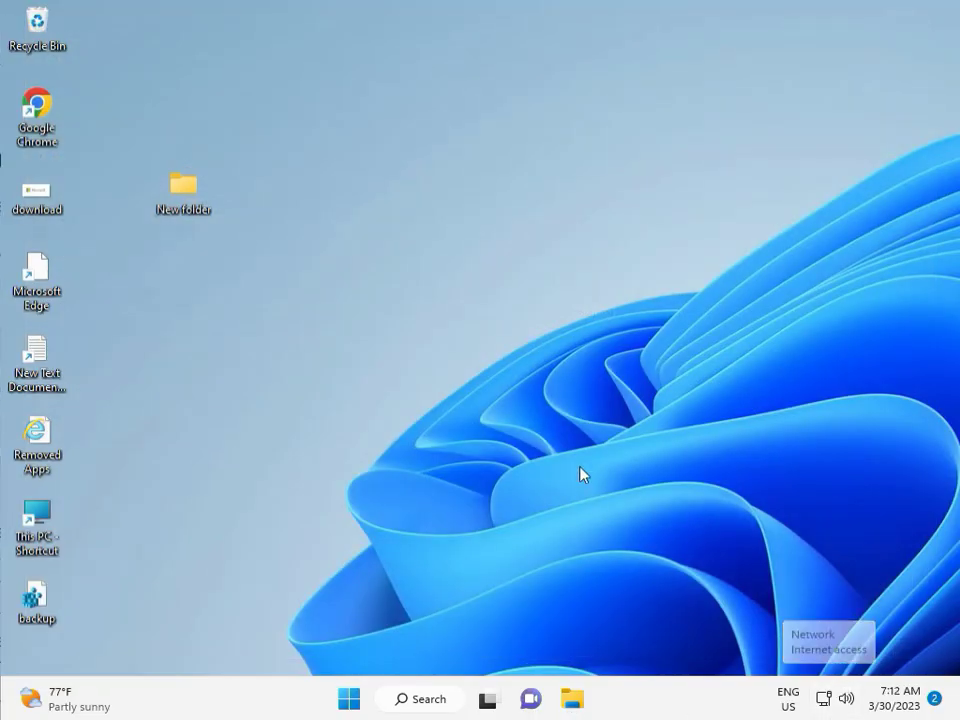
- Launch the Services console via Run and scroll to the Windows Update entry
click(552, 403)
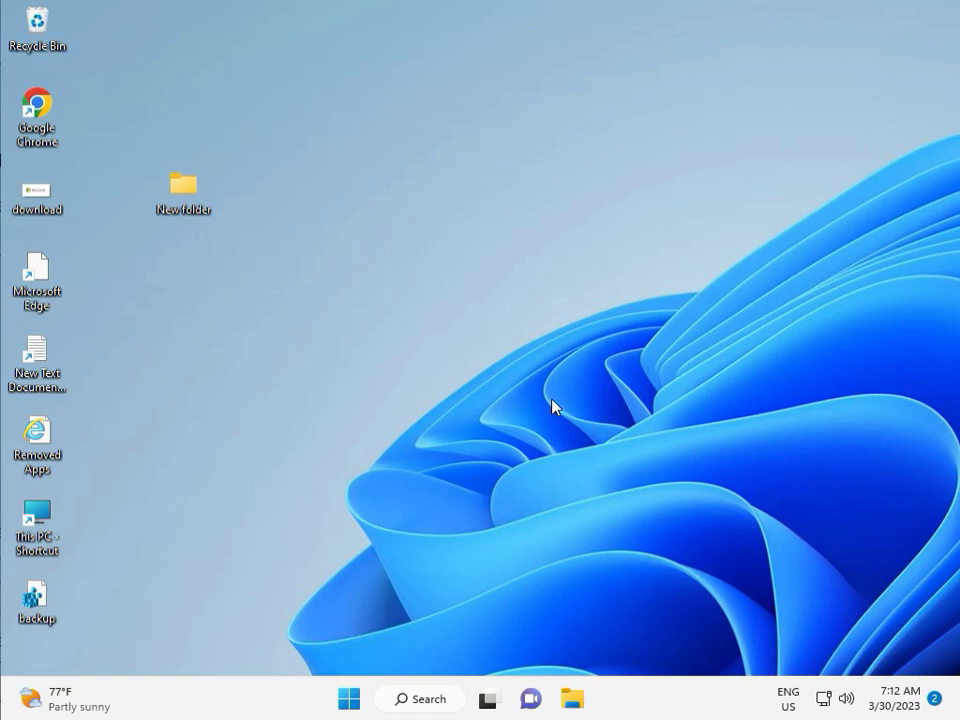
key(super+r)
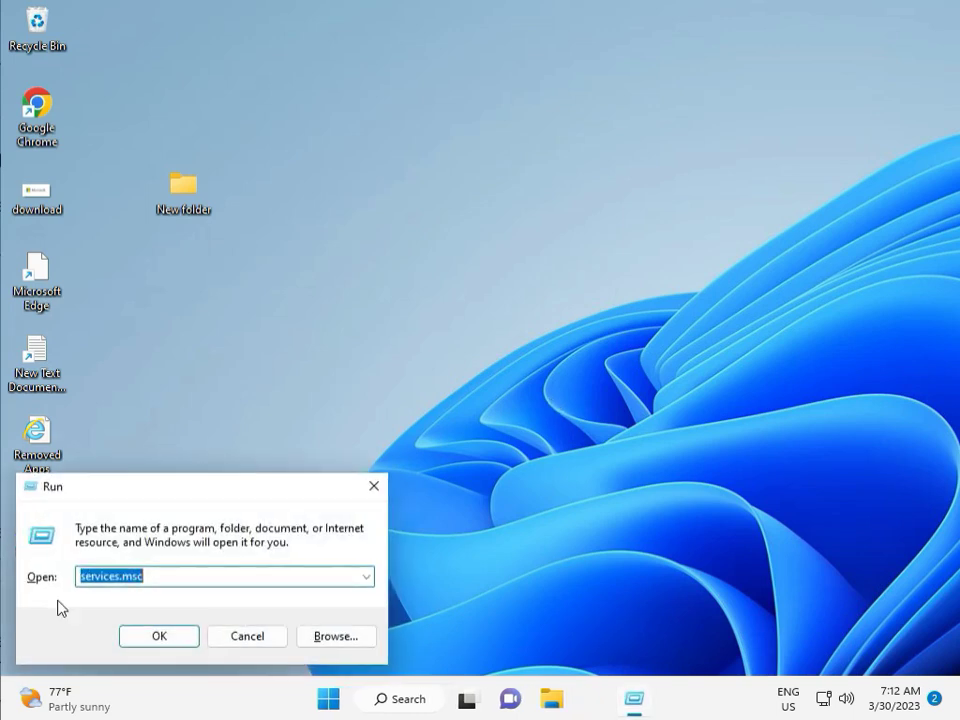
click(158, 636)
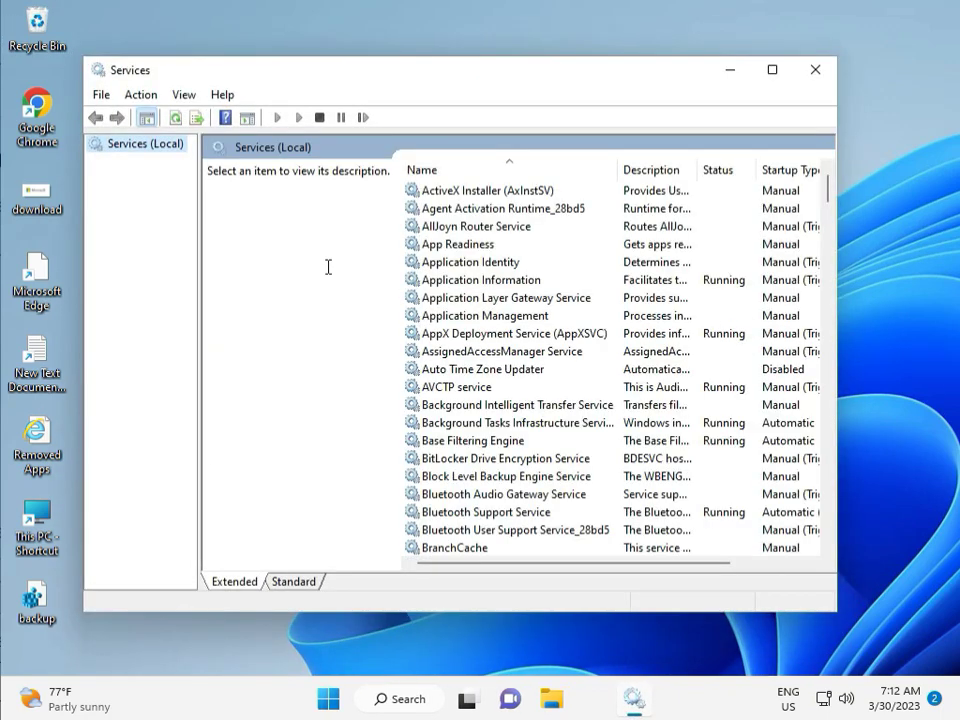
click(531, 299)
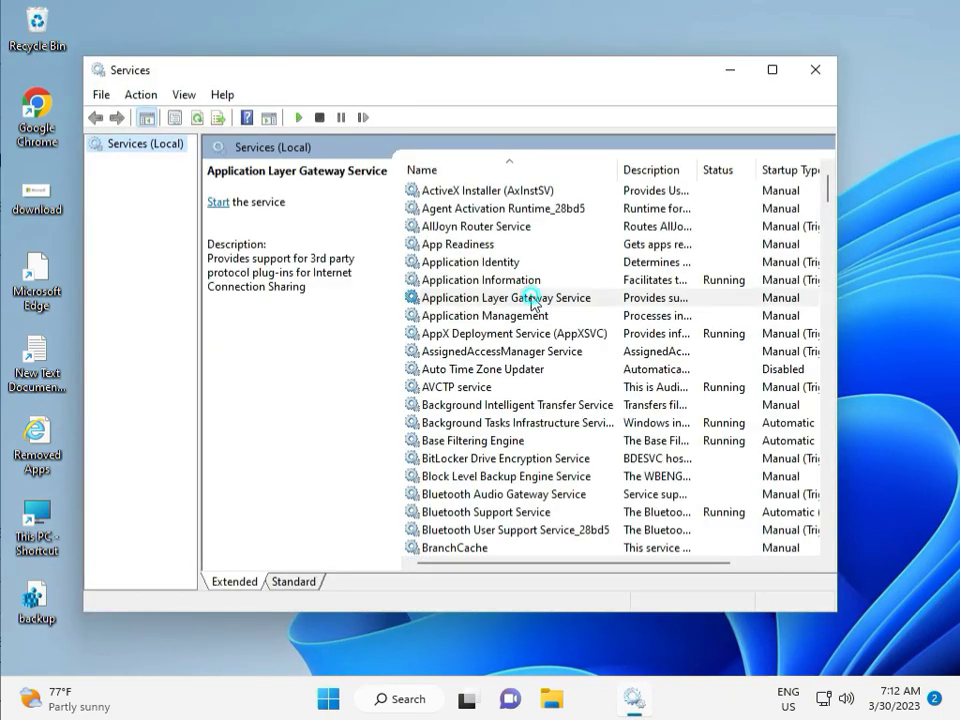
key(w)
scroll(495, 413, down, 3)
scroll(495, 413, down, 2)
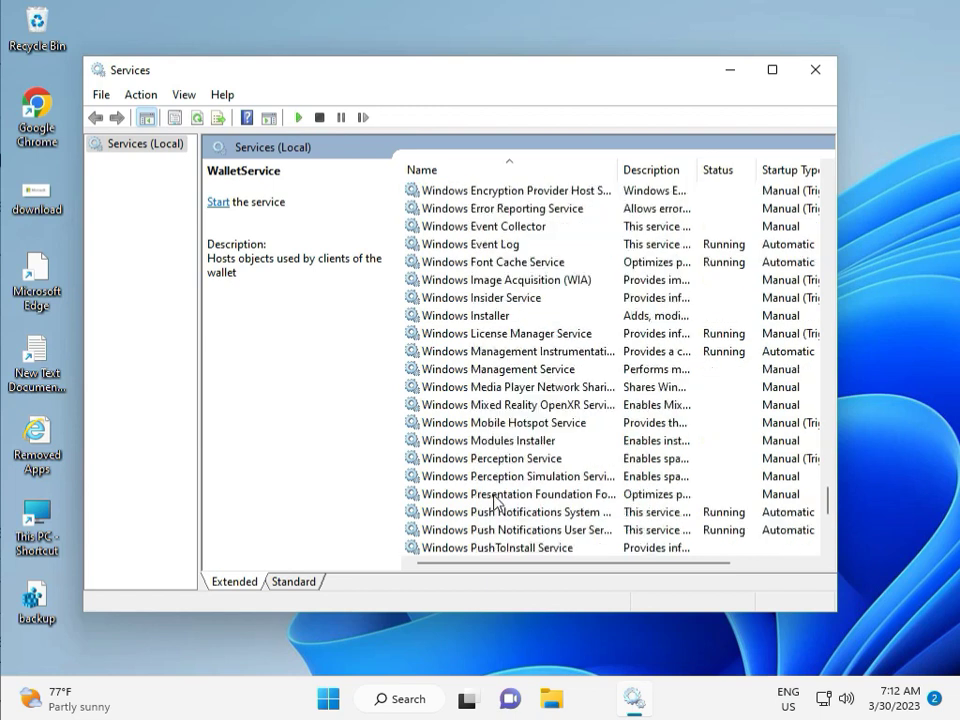
scroll(493, 500, down, 5)
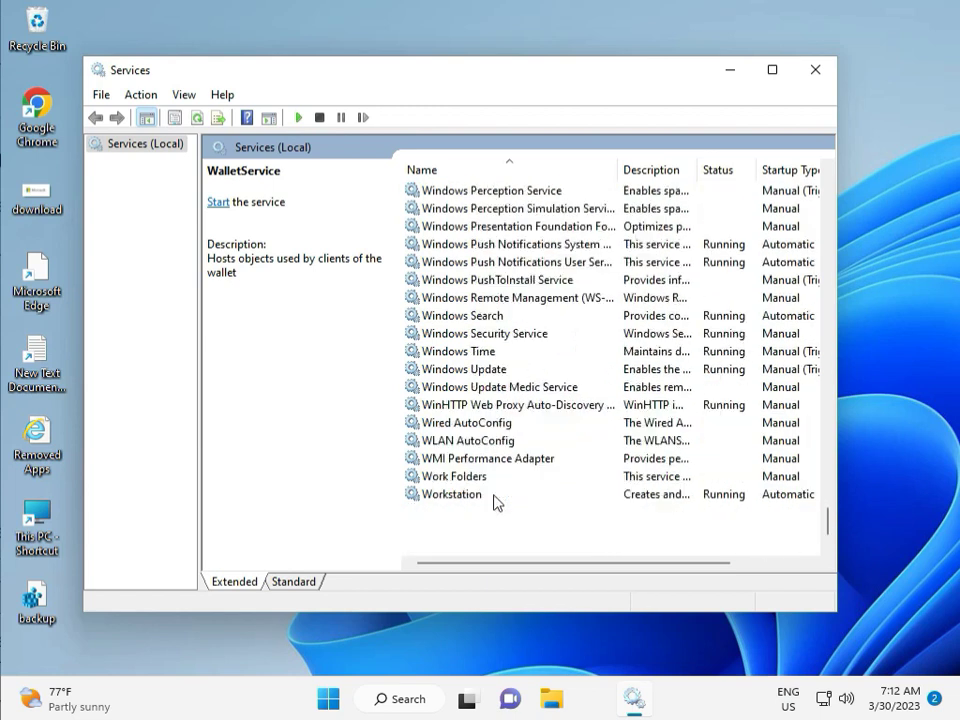
- Restart the Windows Update service, set its startup type to Automatic, and close Services
click(497, 369)
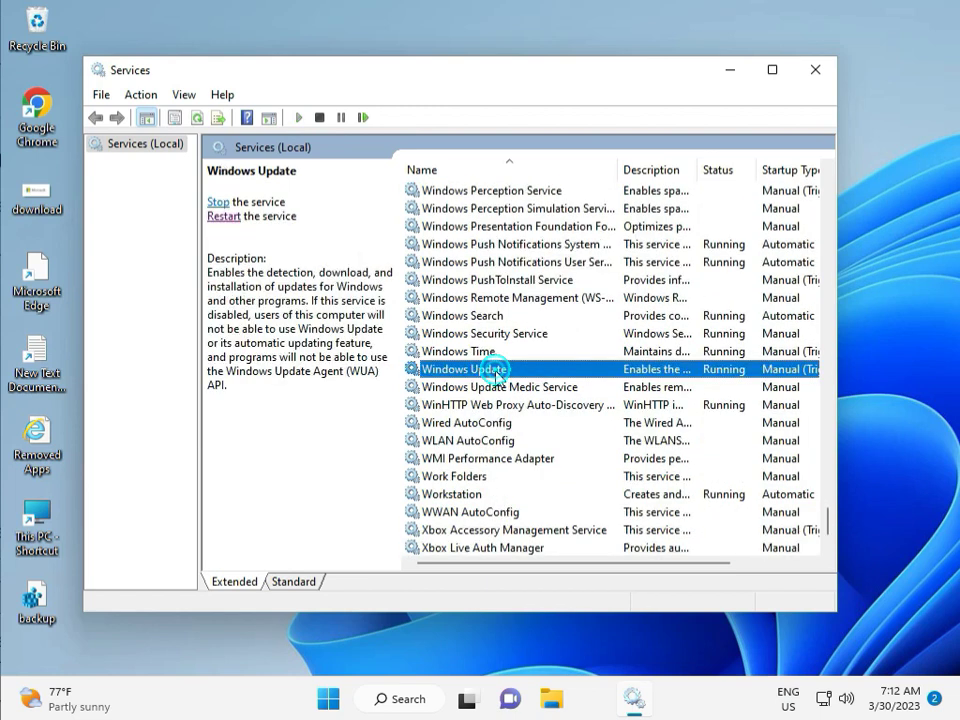
click(218, 202)
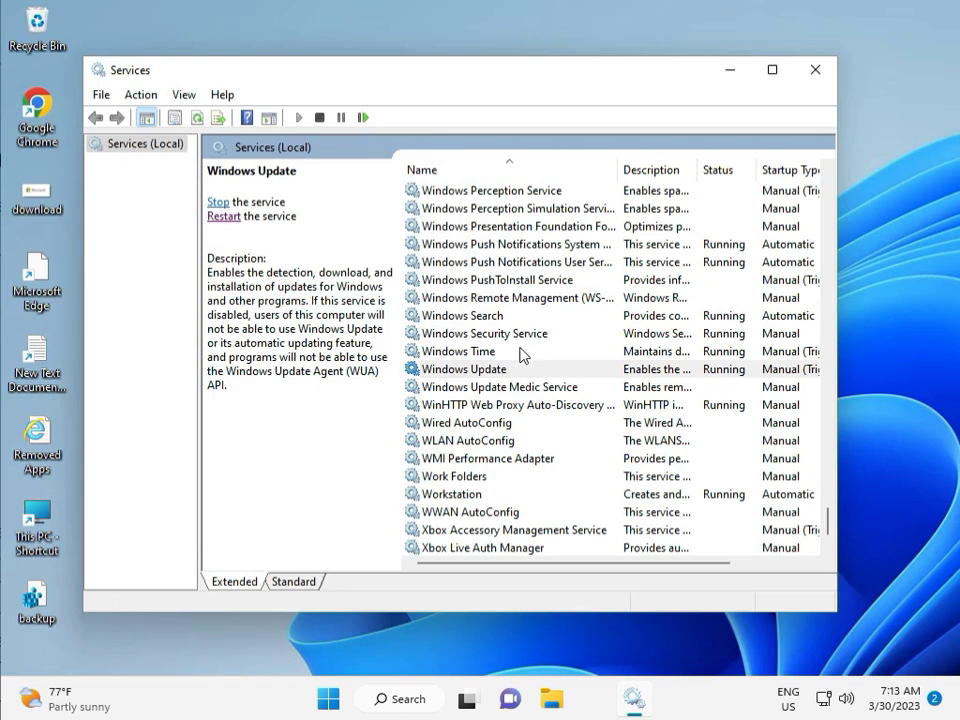
double_click(489, 370)
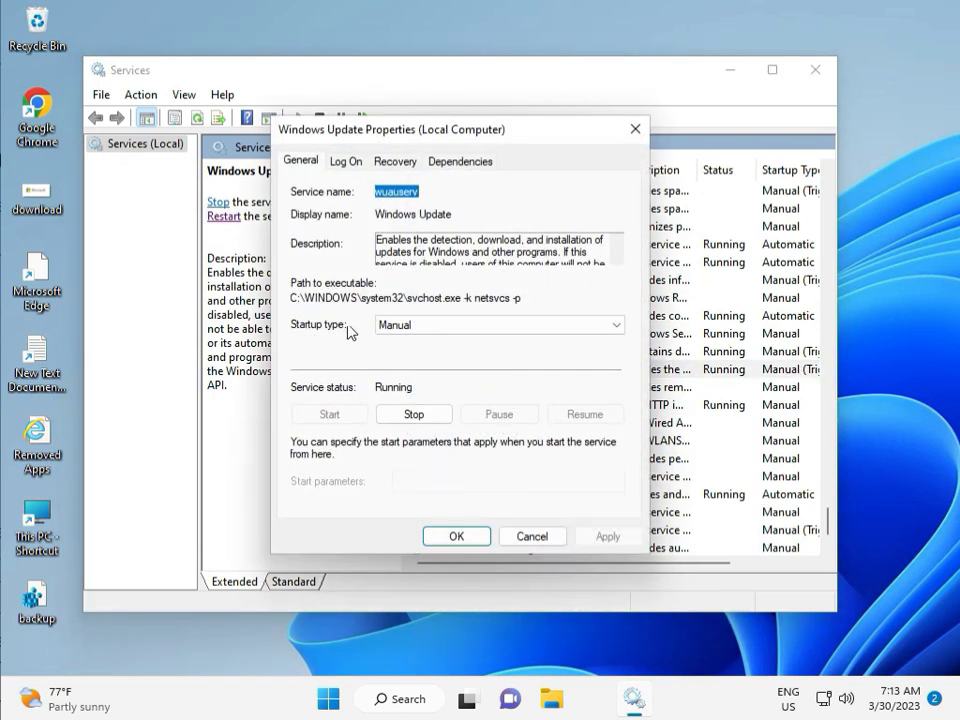
click(396, 325)
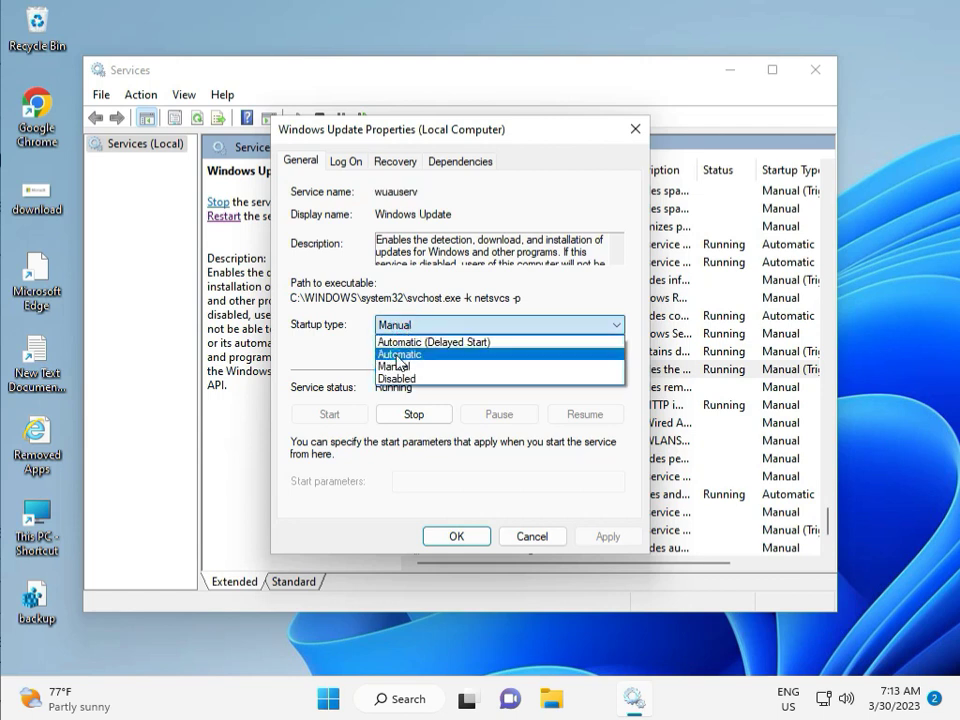
click(398, 355)
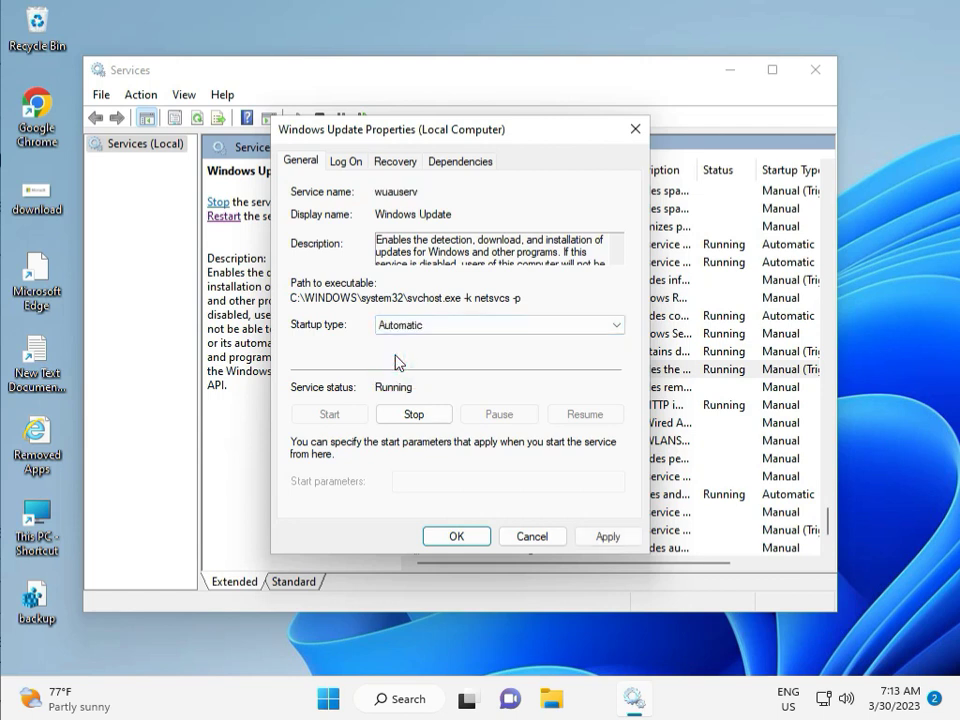
click(609, 537)
click(455, 537)
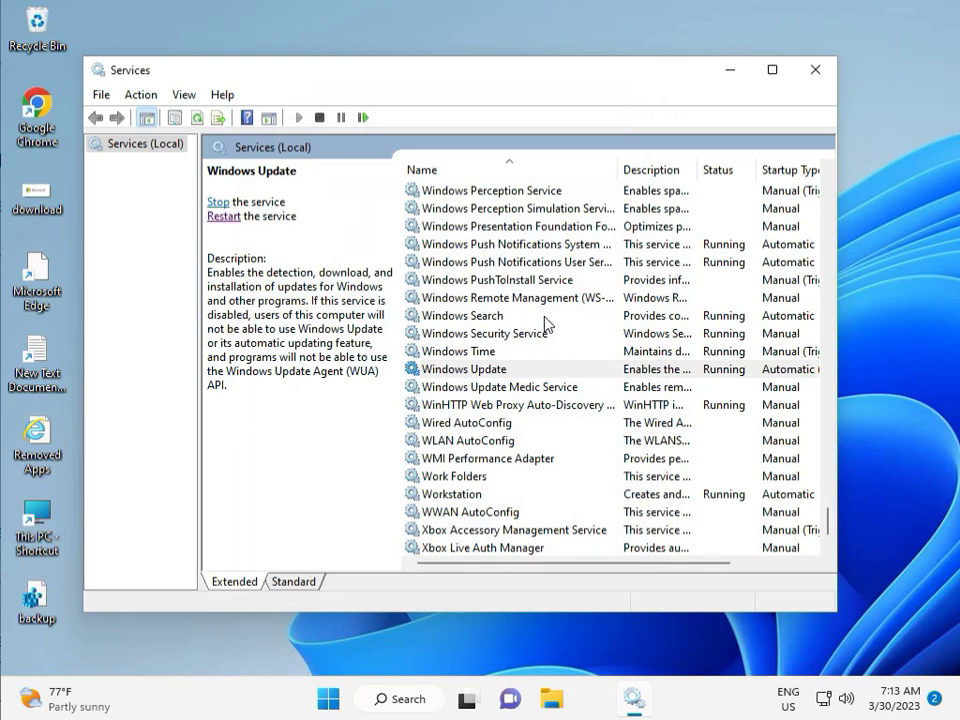
click(815, 70)
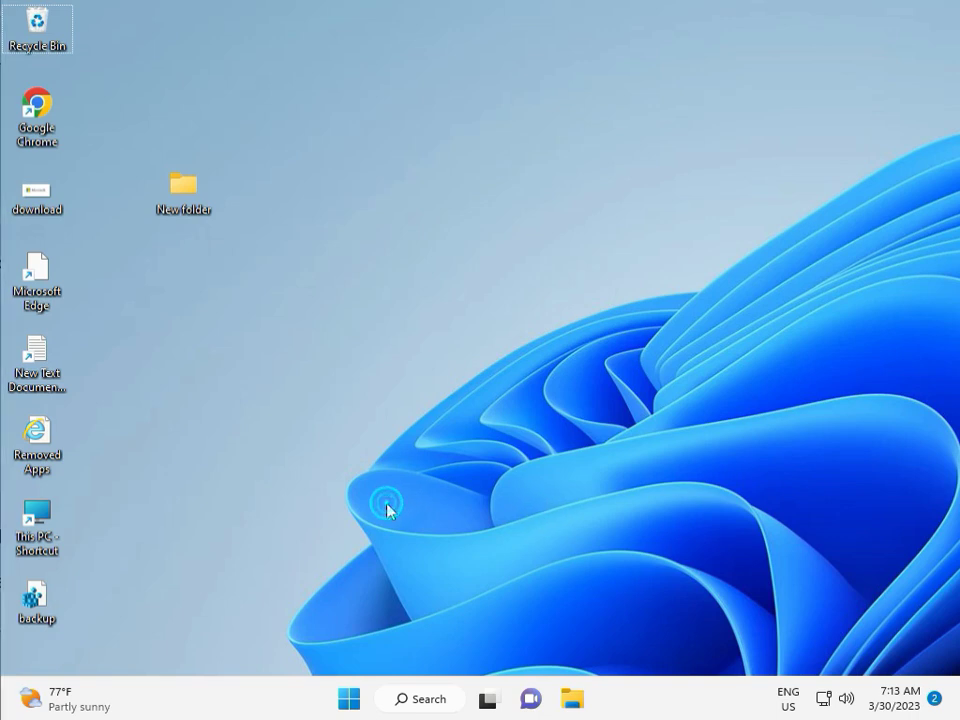
- Launch Registry Editor from the Win+R prompt and approve the UAC prompt
key(super+r)
text(r)
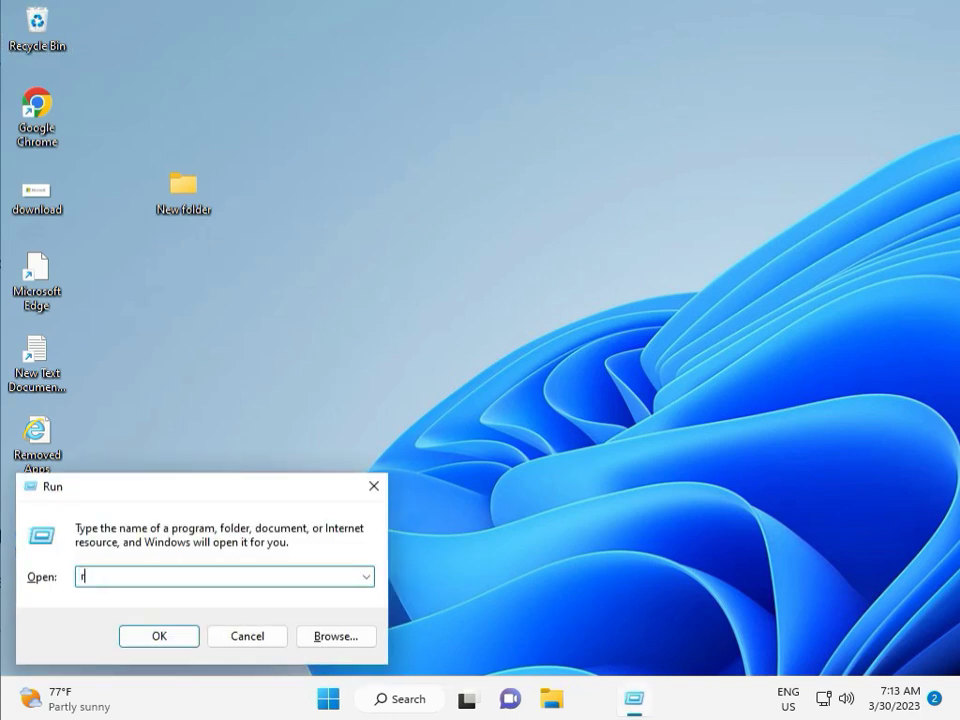
text(gew)
text(t)
key(Return)
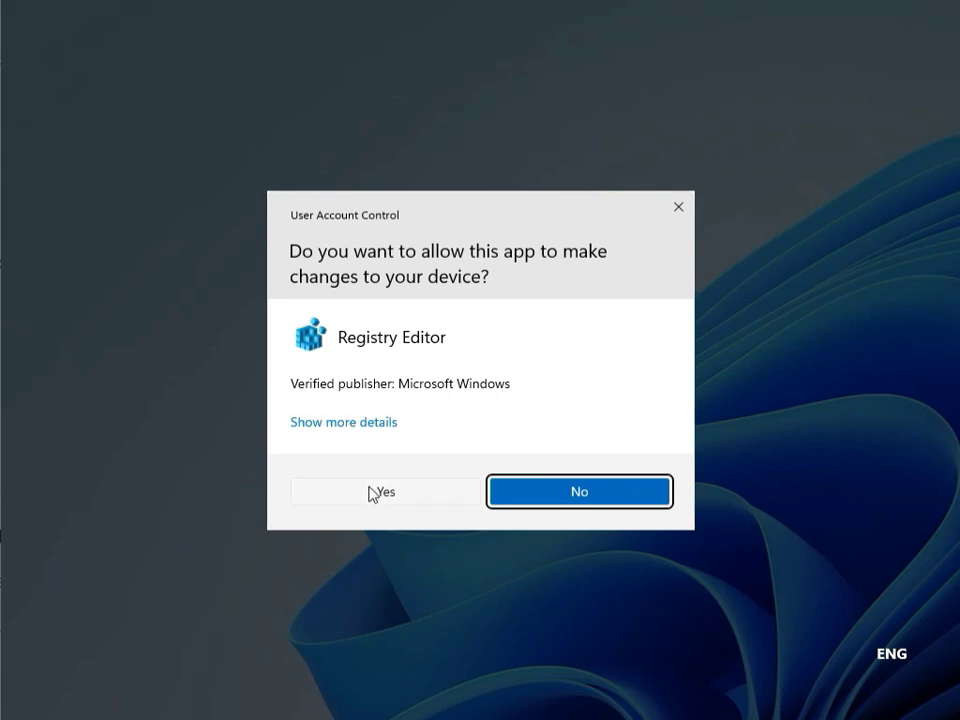
click(373, 492)
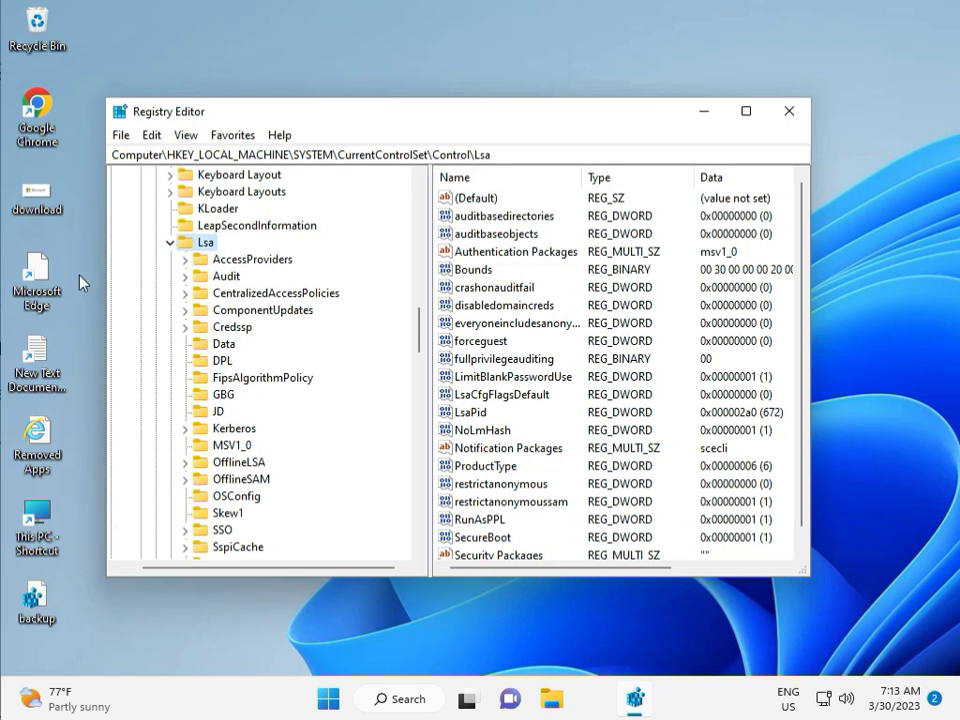
- Collapse the open Lsa and SYSTEM keys back to HKEY_LOCAL_MACHINE
click(170, 242)
scroll(172, 270, up, 5)
scroll(174, 275, up, 20)
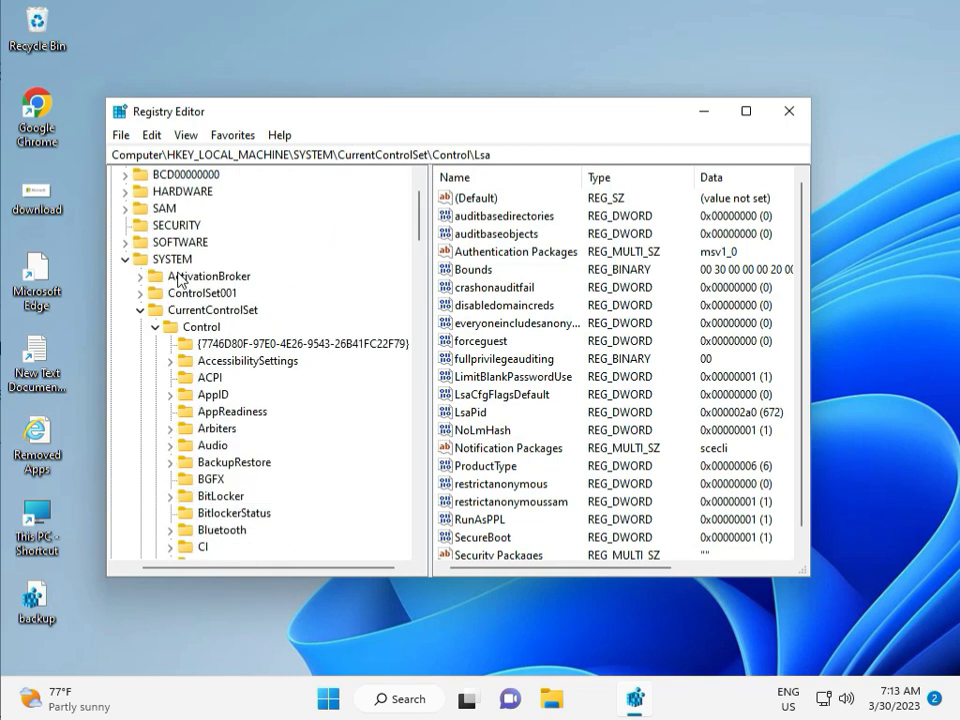
scroll(176, 280, up, 2)
click(124, 327)
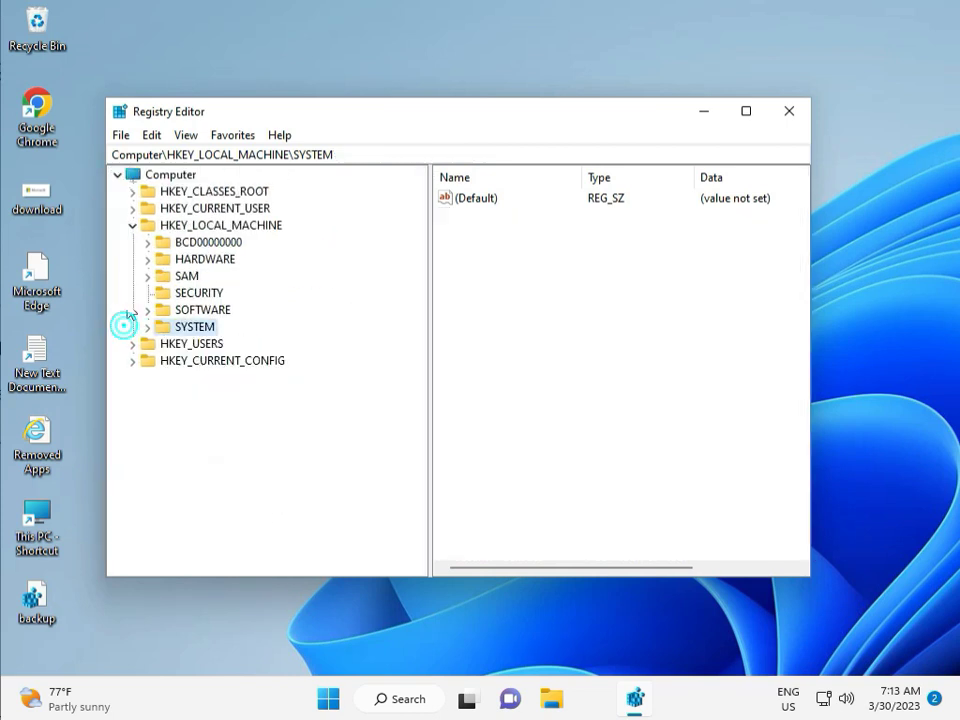
click(134, 225)
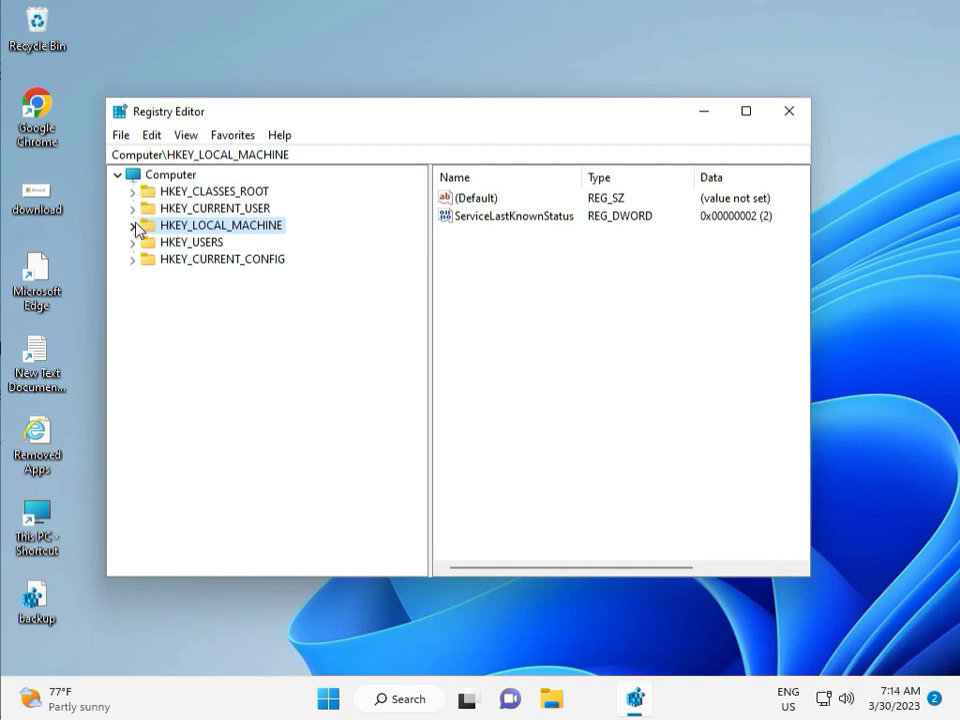
- Expand HKLM\SOFTWARE\Policies\Microsoft\Windows, review its subkeys, then close Registry Editor
click(134, 227)
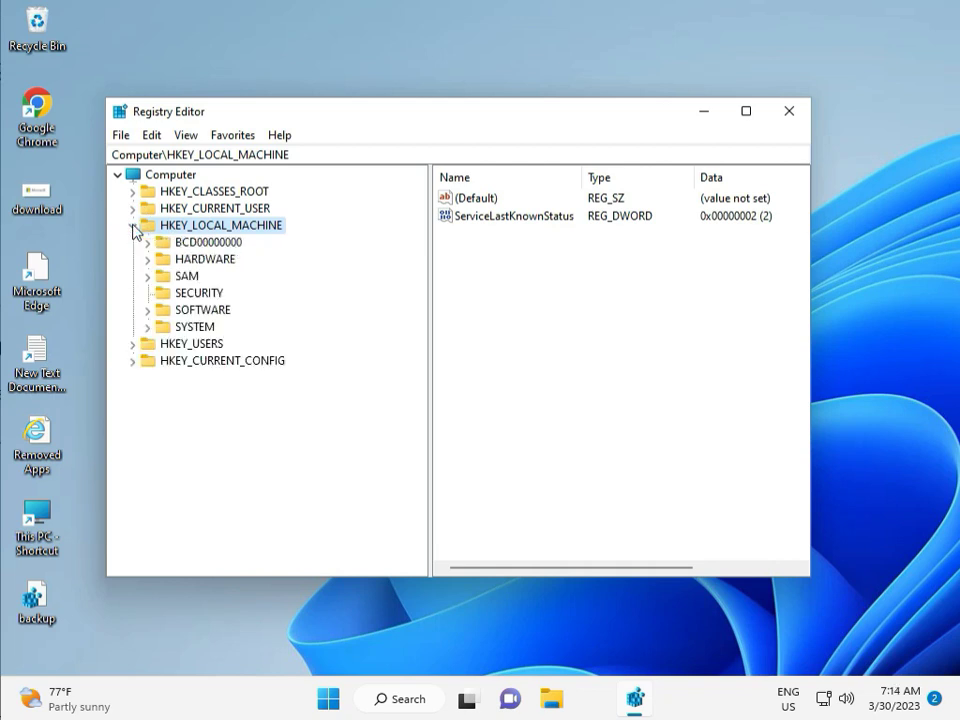
click(148, 311)
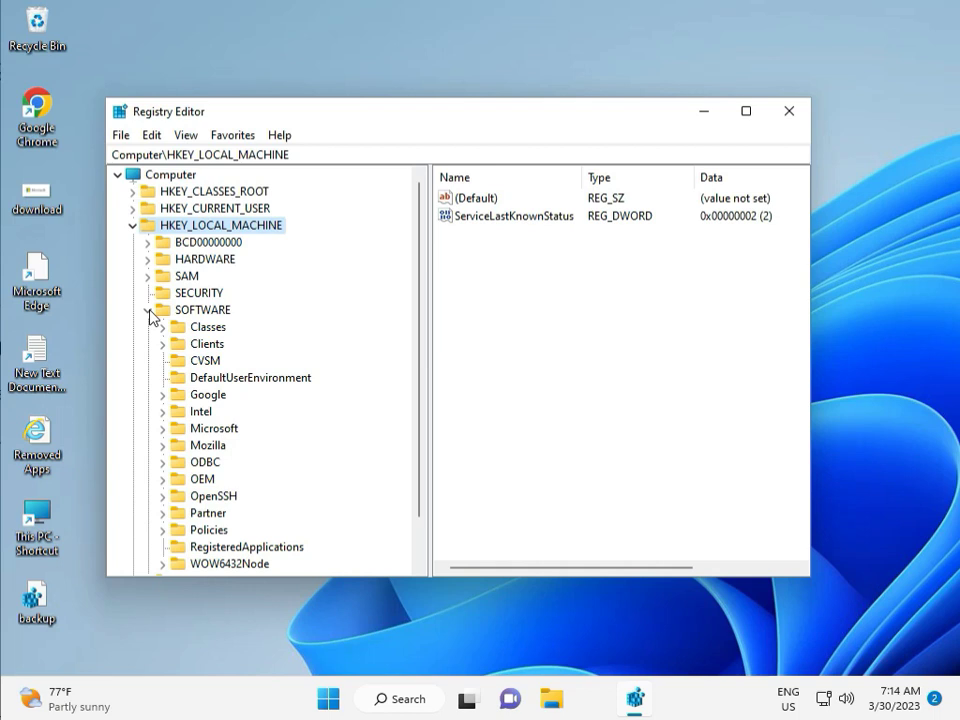
scroll(190, 392, down, 1)
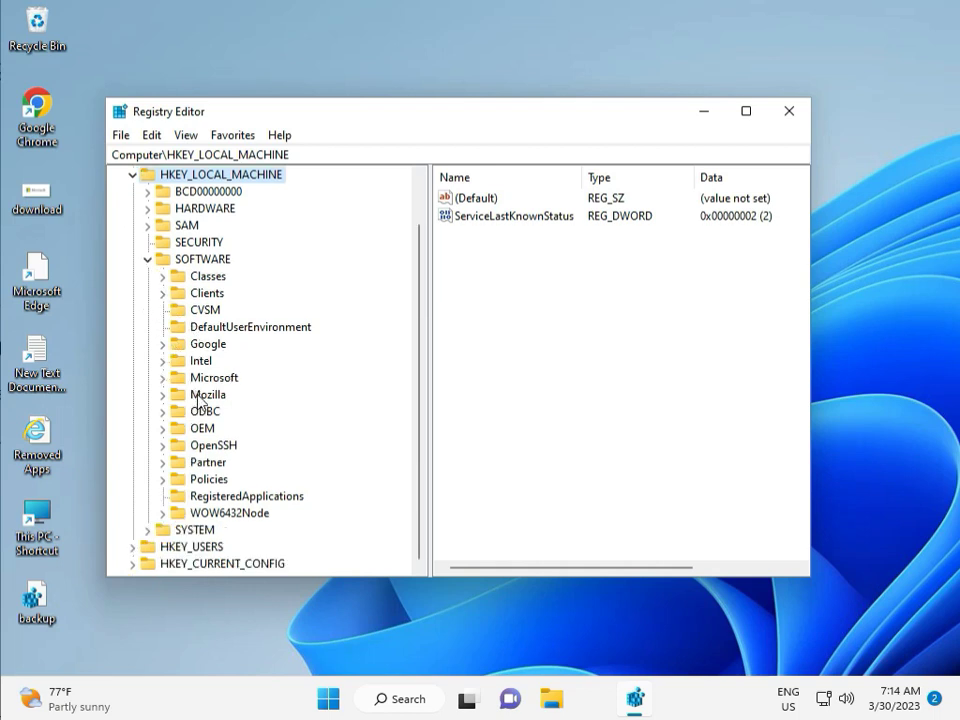
click(164, 479)
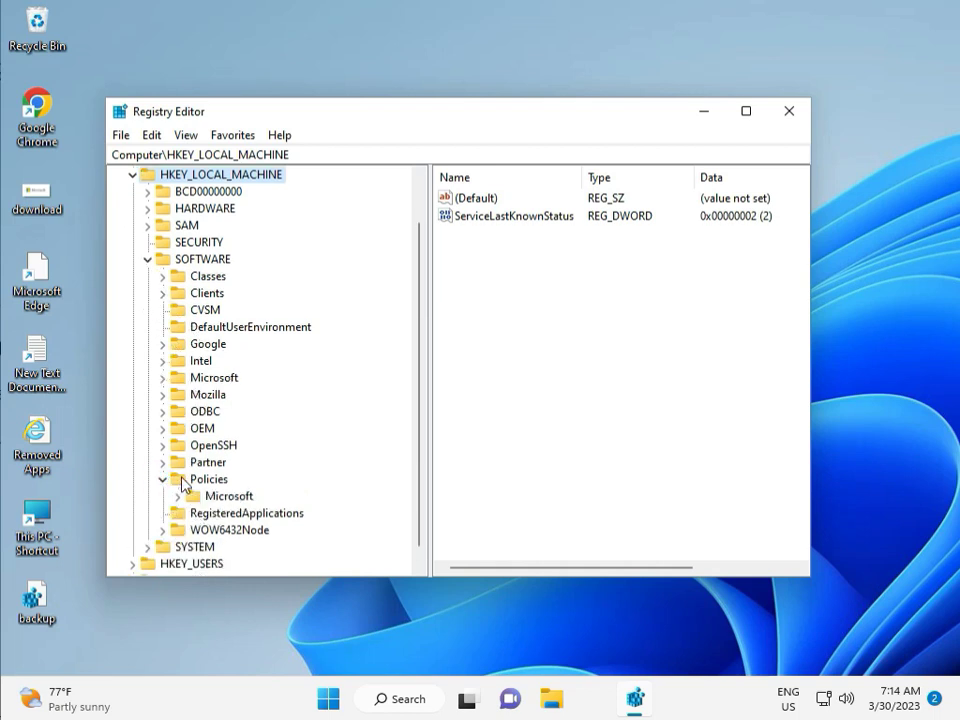
click(179, 496)
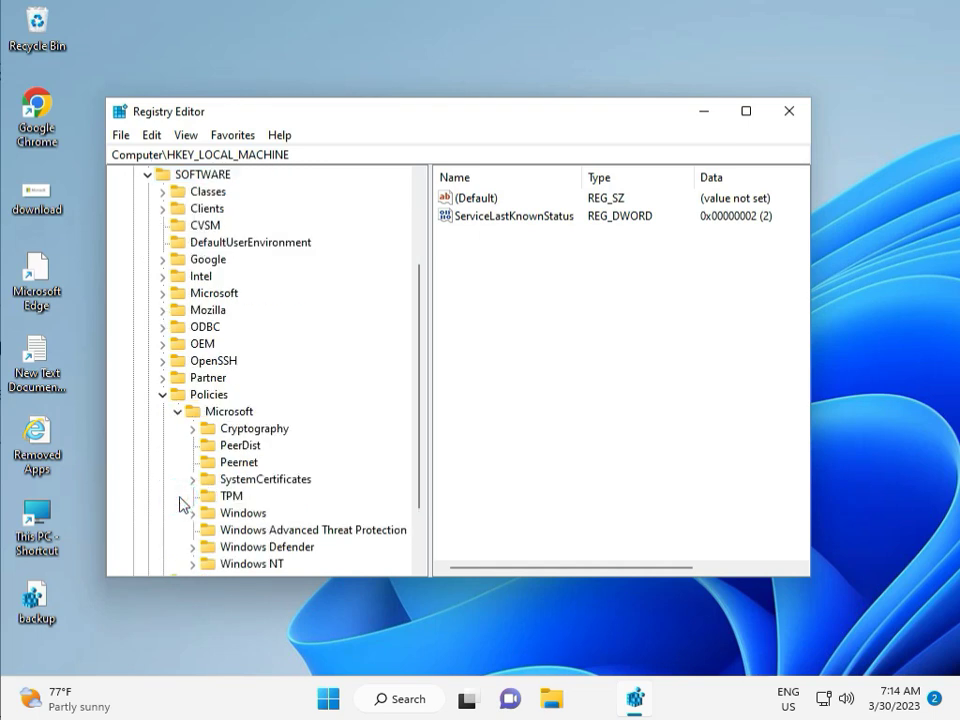
scroll(218, 497, down, 2)
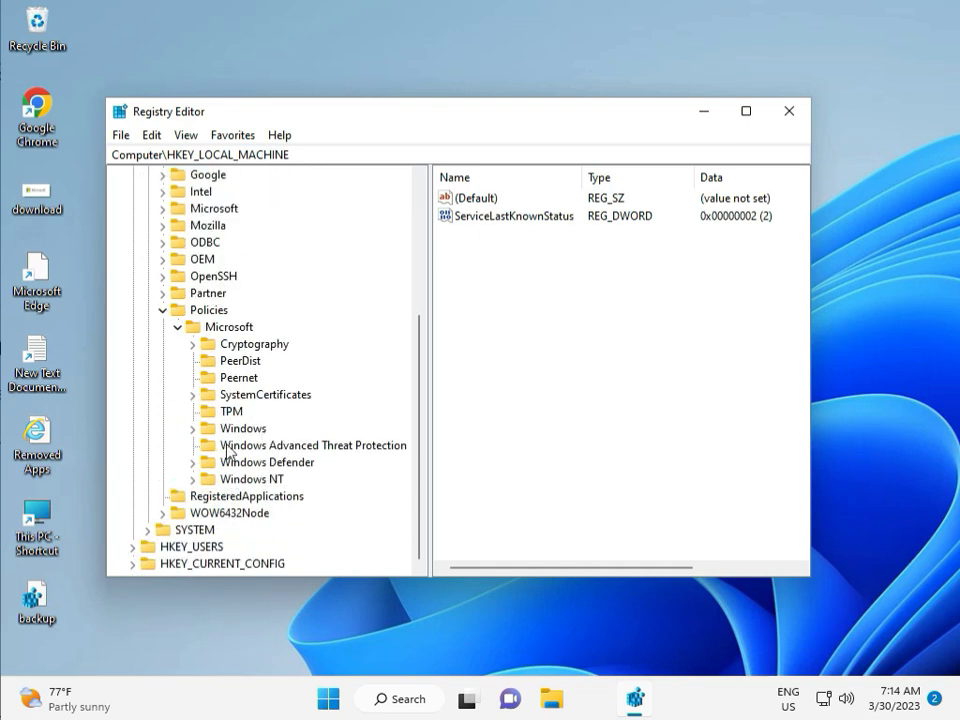
click(194, 430)
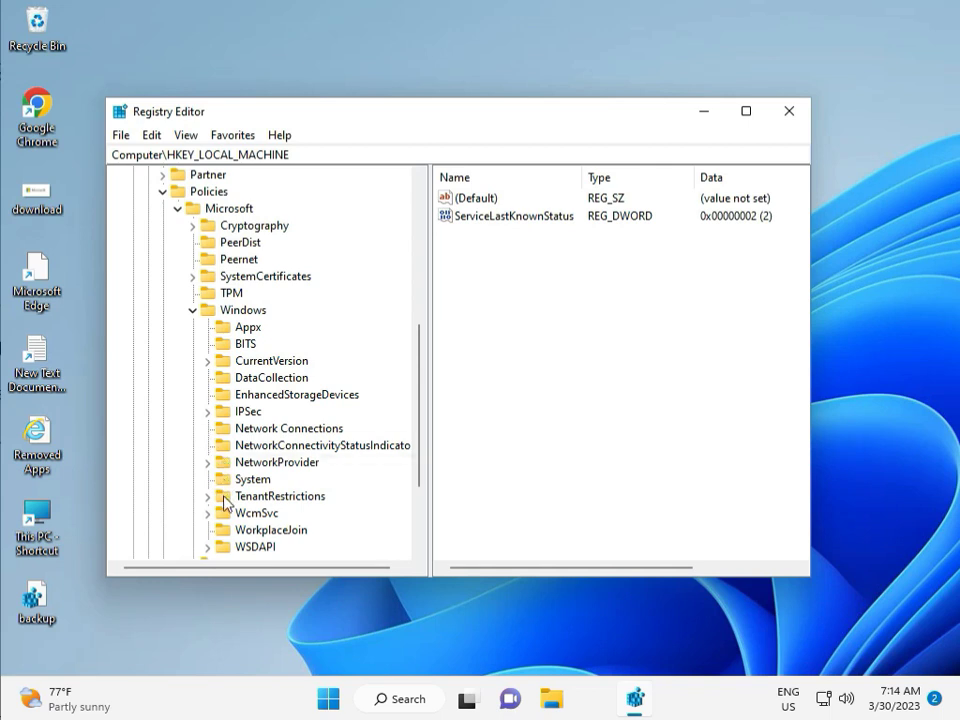
scroll(224, 532, down, 1)
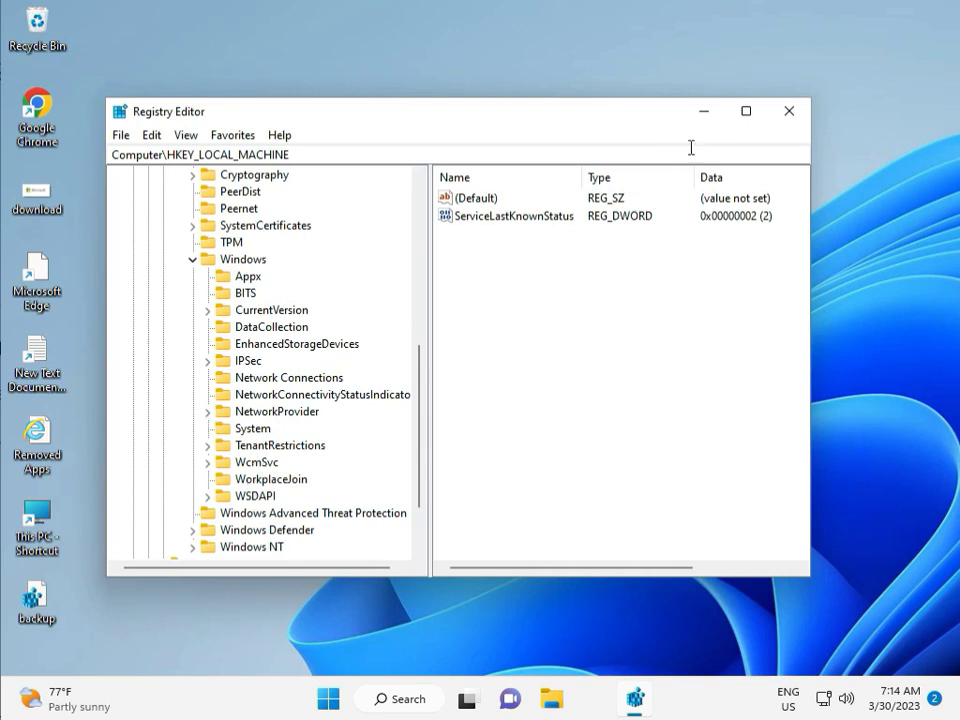
click(789, 112)
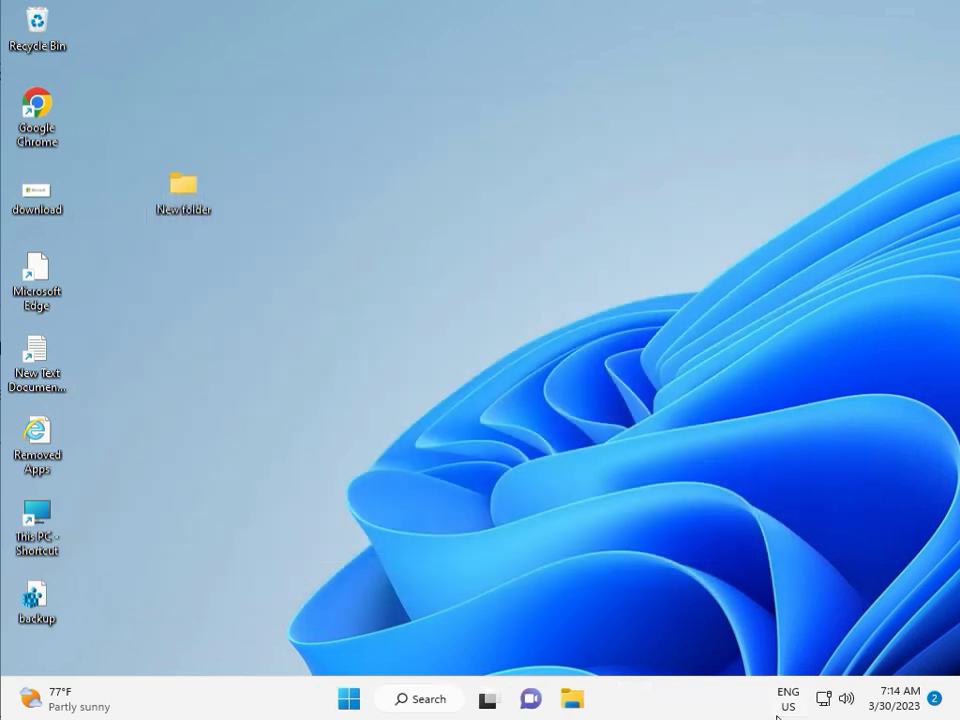
- Search Start for cmd and run Command Prompt as administrator, approving UAC
click(295, 447)
key(super)
text(cmd)
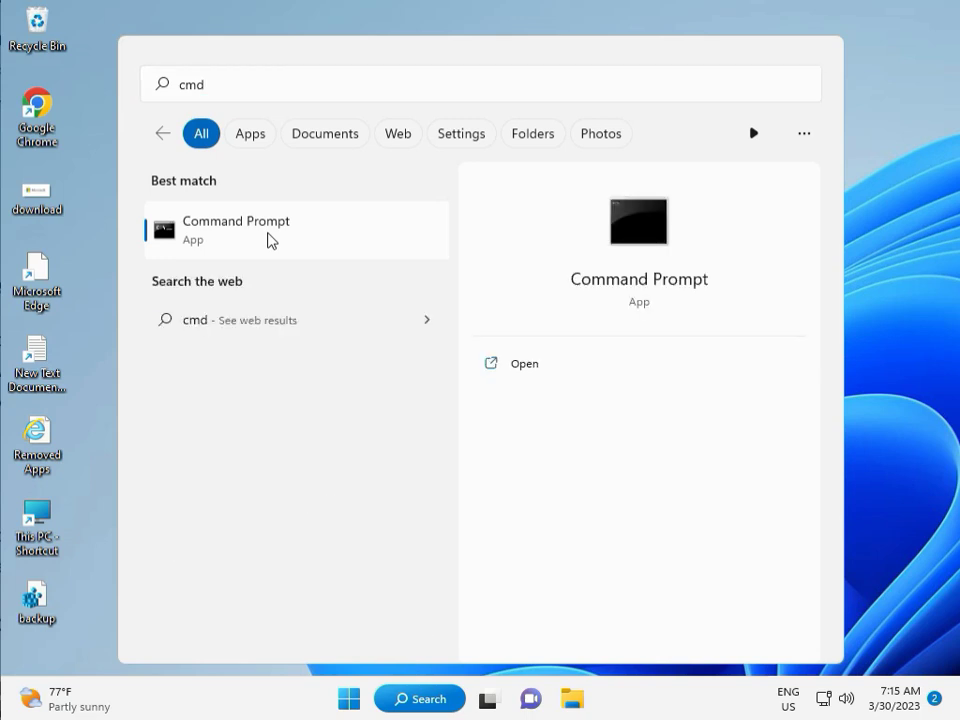
click(514, 396)
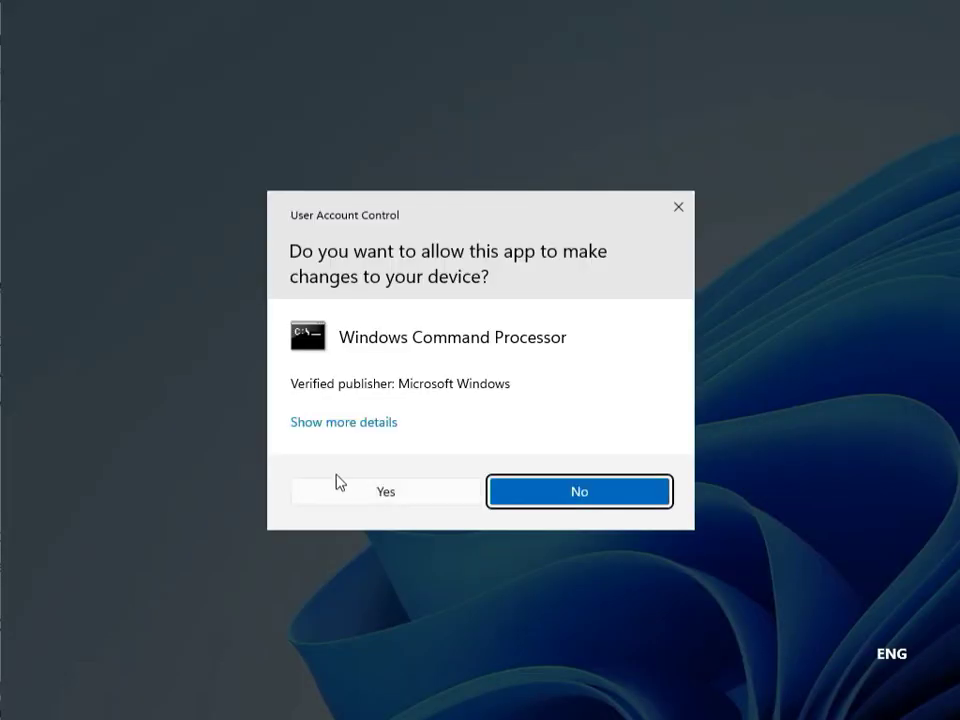
click(352, 488)
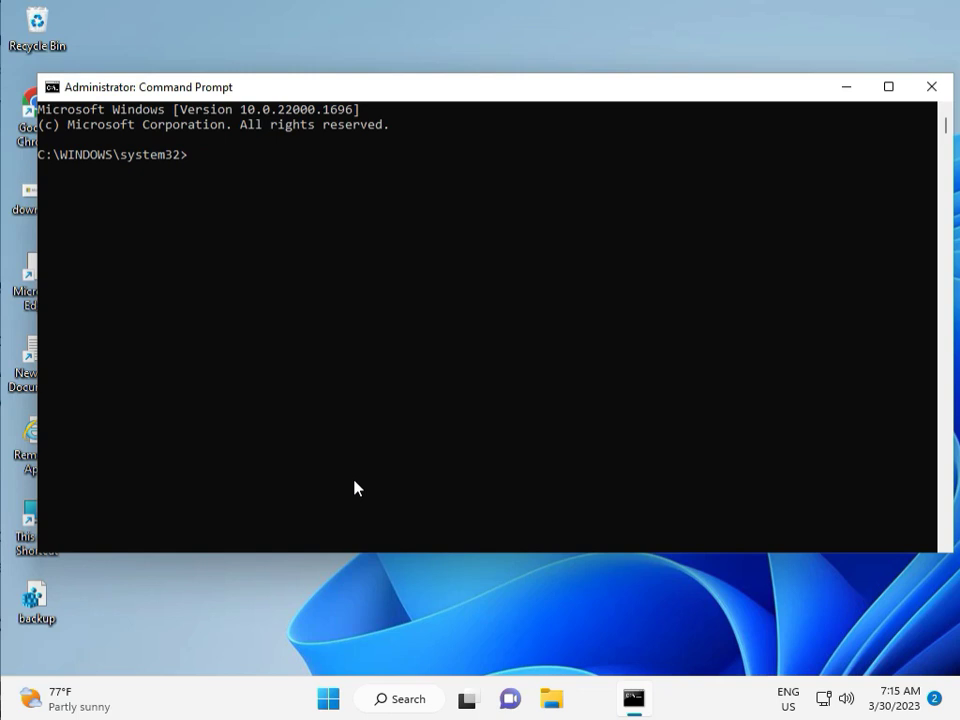
- Run chkdsk /f /r and answer y to schedule the disk check for the next restart
text(ch)
text(kd)
text(sk)
text( /)
text(f)
text( /)
text(r)
key(Return)
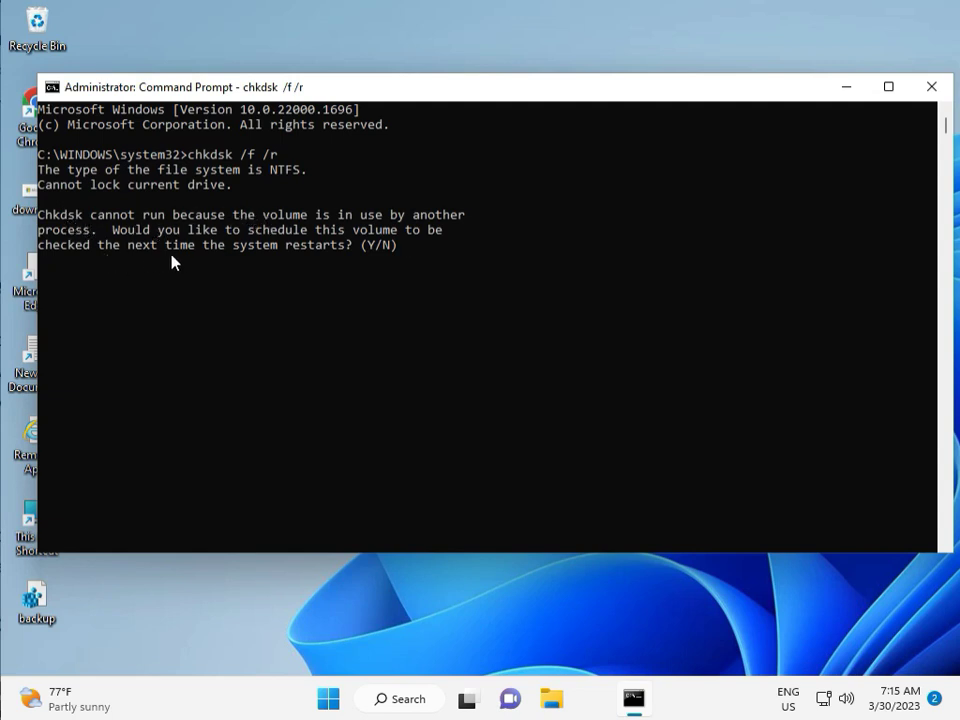
text(y)
key(Return)
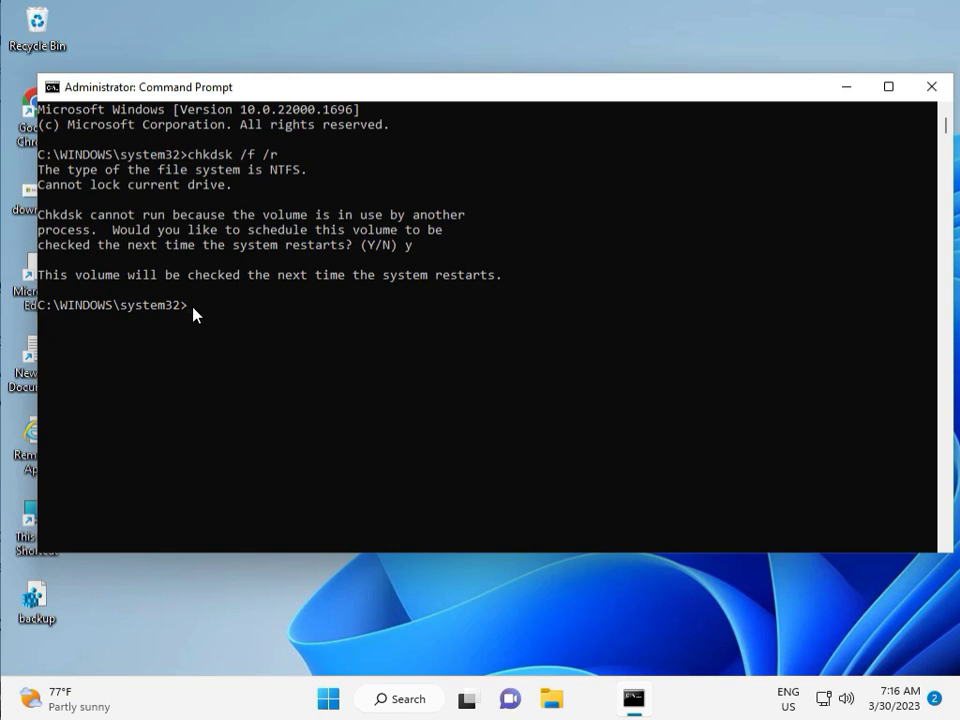
- Close the old console and launch Command Prompt as administrator from a 'cmd' Start search
click(930, 89)
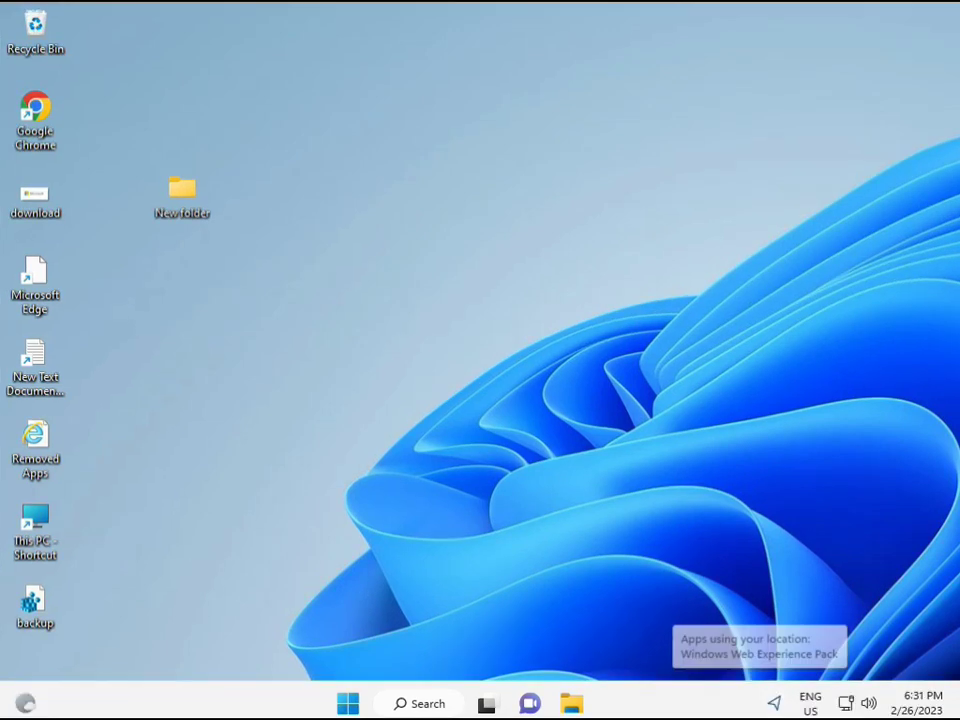
click(348, 703)
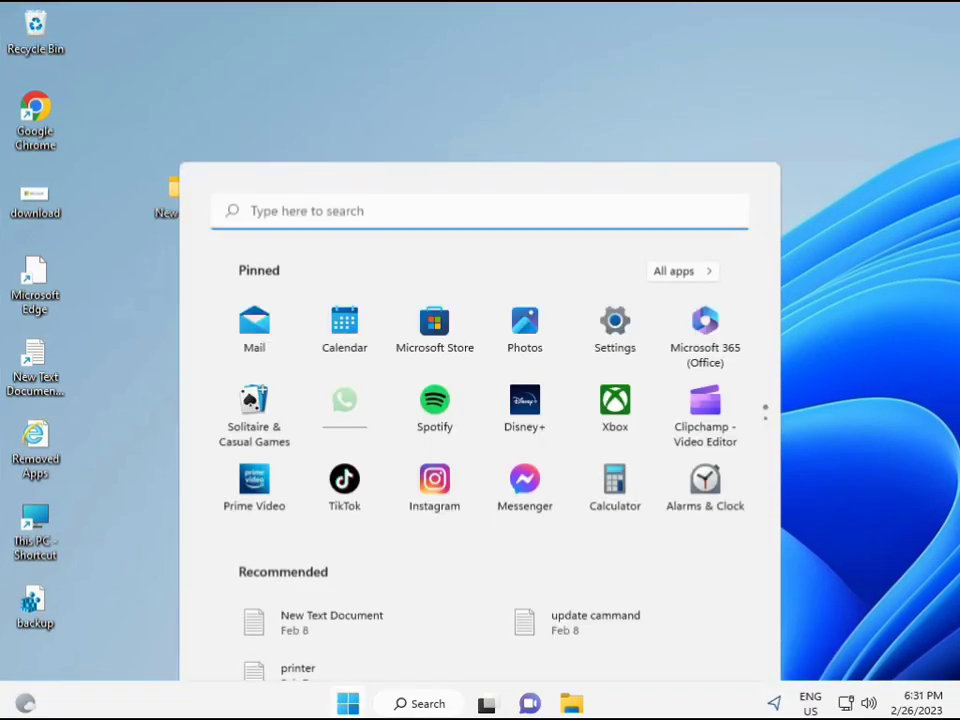
click(390, 706)
text(cmd)
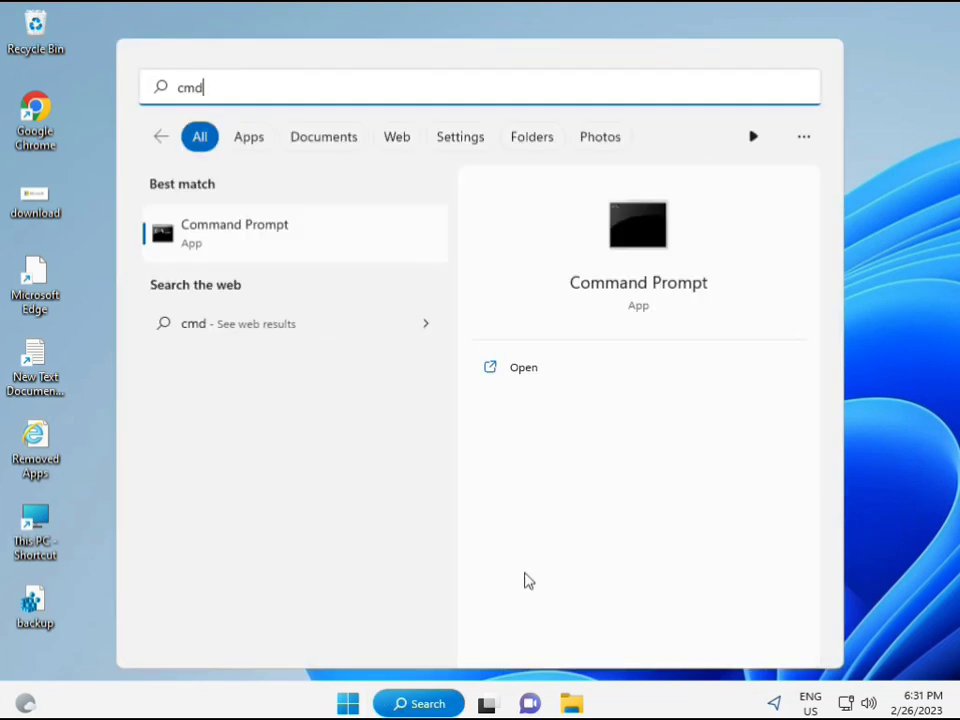
click(212, 235)
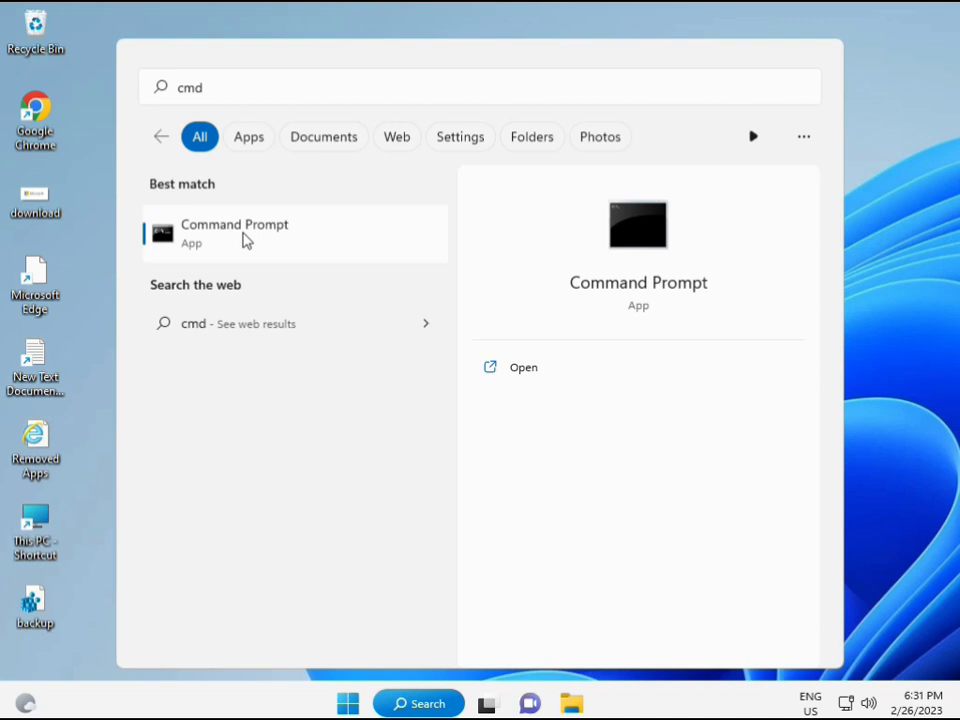
right_click(245, 240)
click(295, 255)
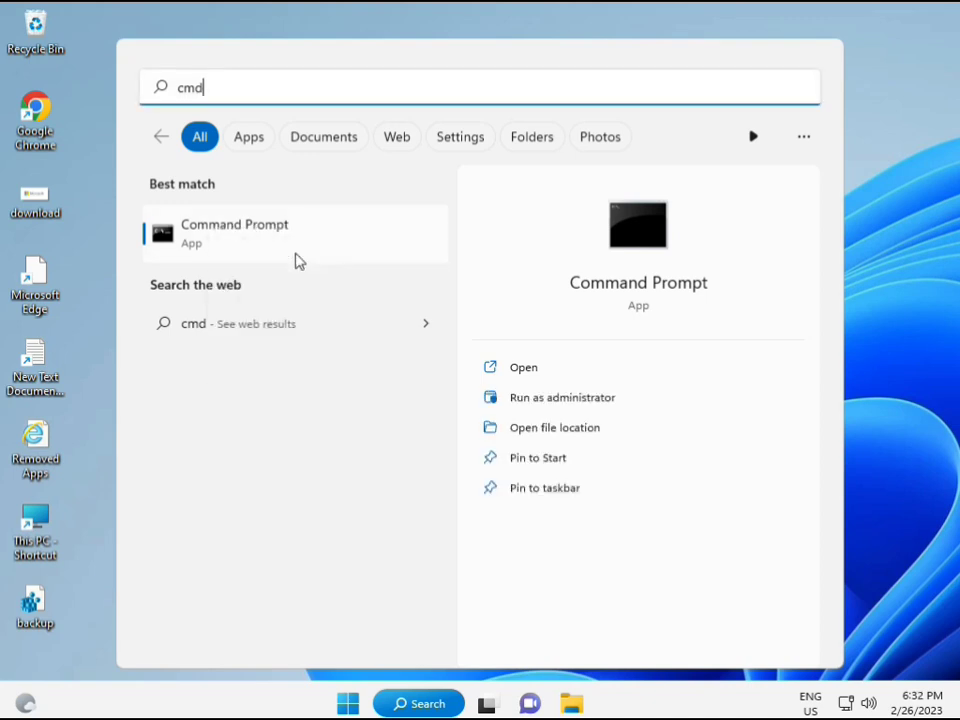
click(562, 397)
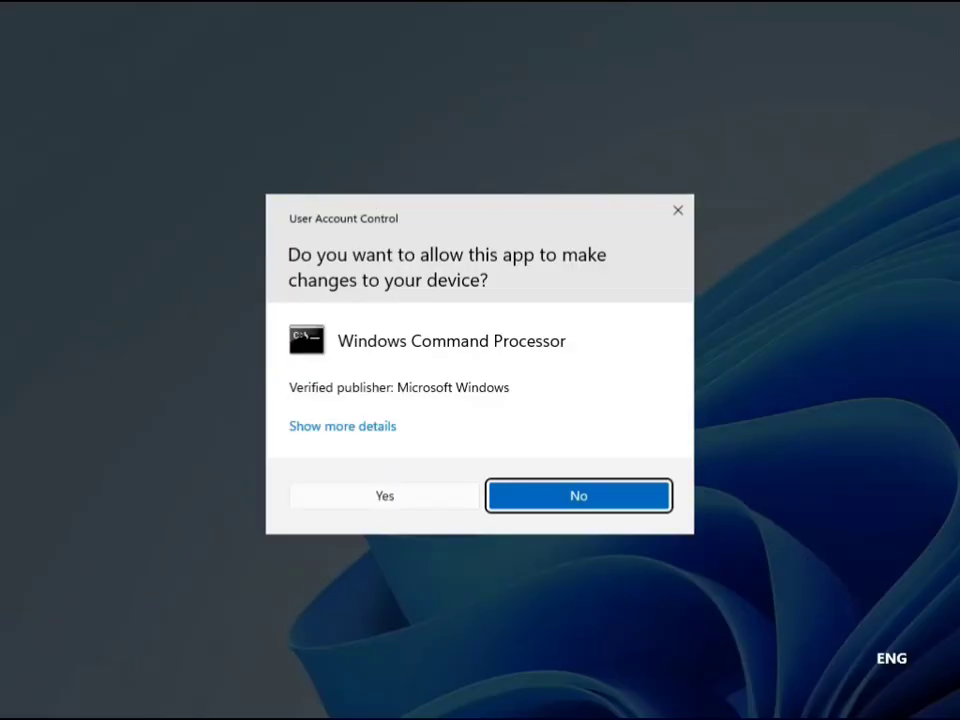
click(394, 492)
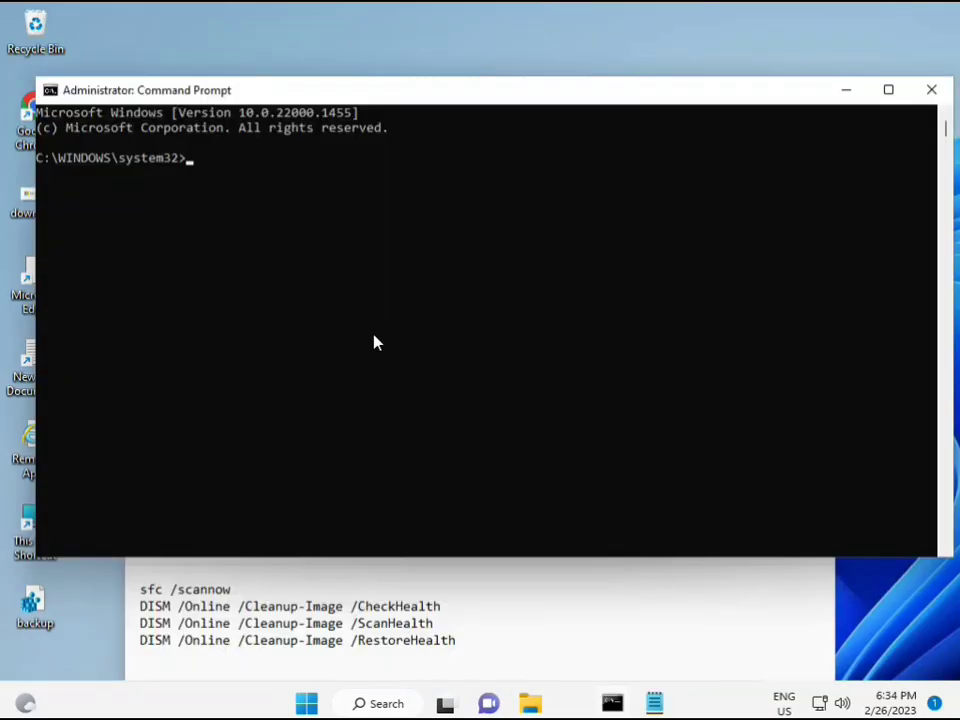
- Run sfc /scannow at the admin prompt and let verification reach 100%
click(191, 158)
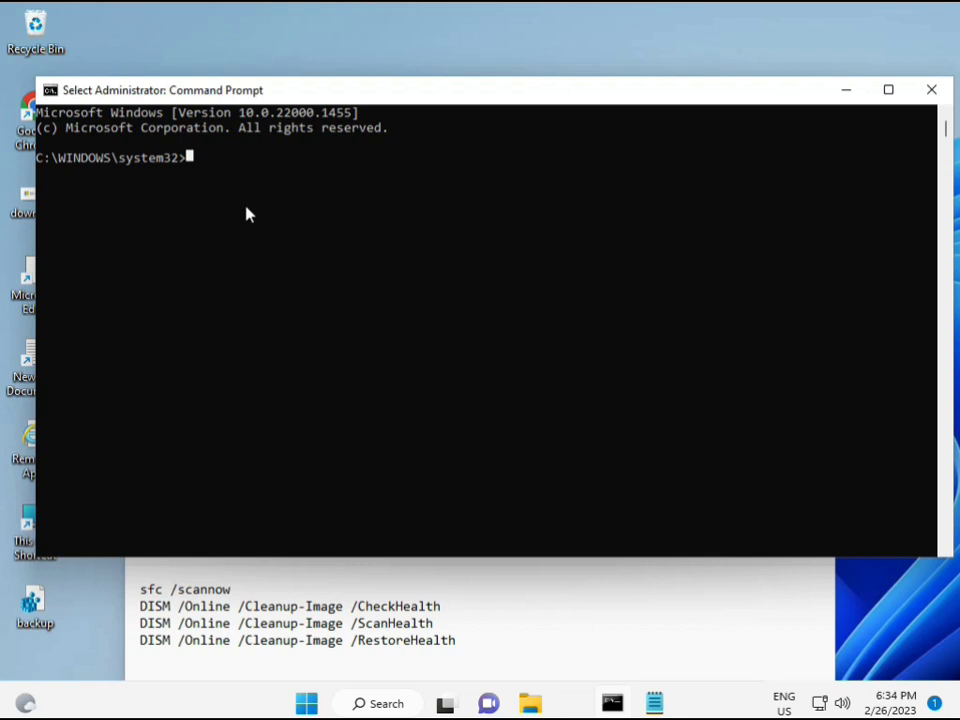
text(sca)
key(BackSpace)
key(BackSpace)
key(BackSpace)
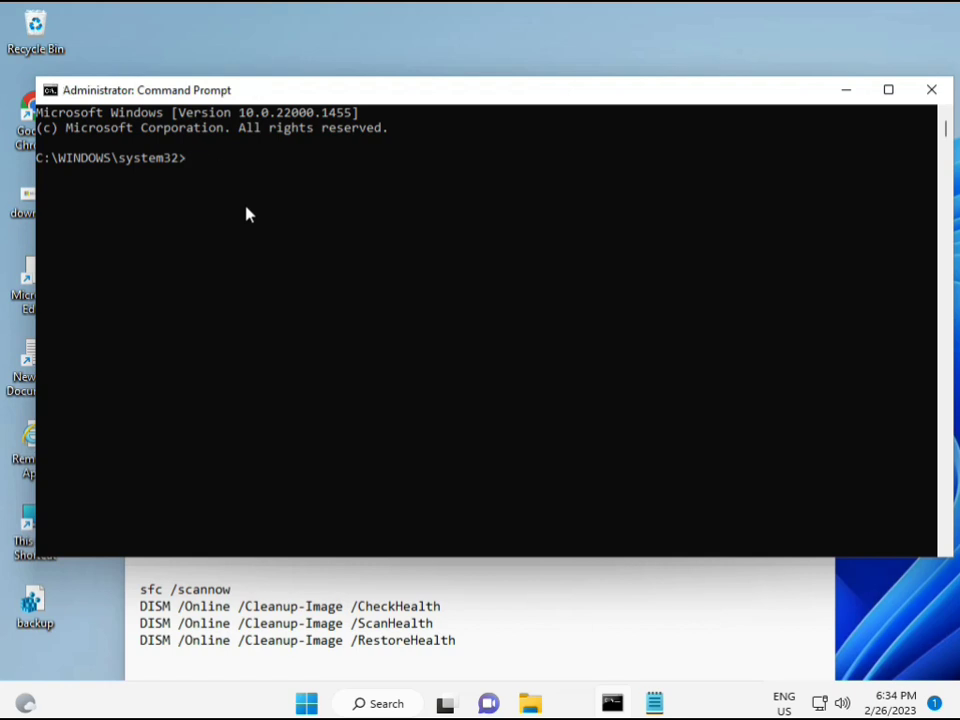
text(sfc )
text(/scanno)
text(w)
key(Return)
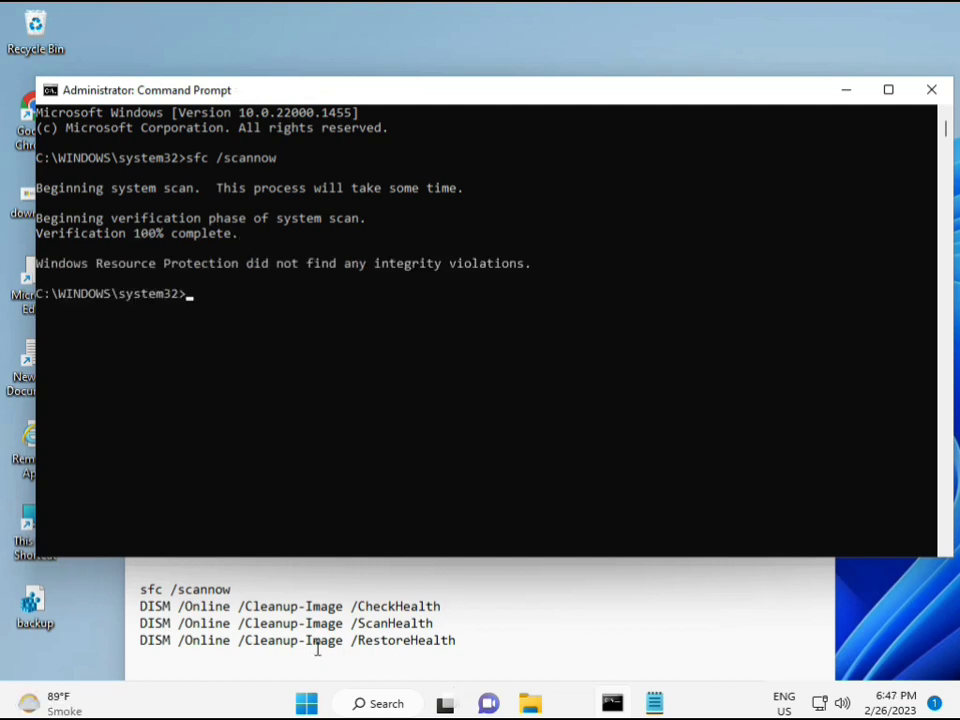
- Copy the DISM CheckHealth line from the Notepad notes into Command Prompt and run it
click(146, 606)
drag(146, 606, 445, 606)
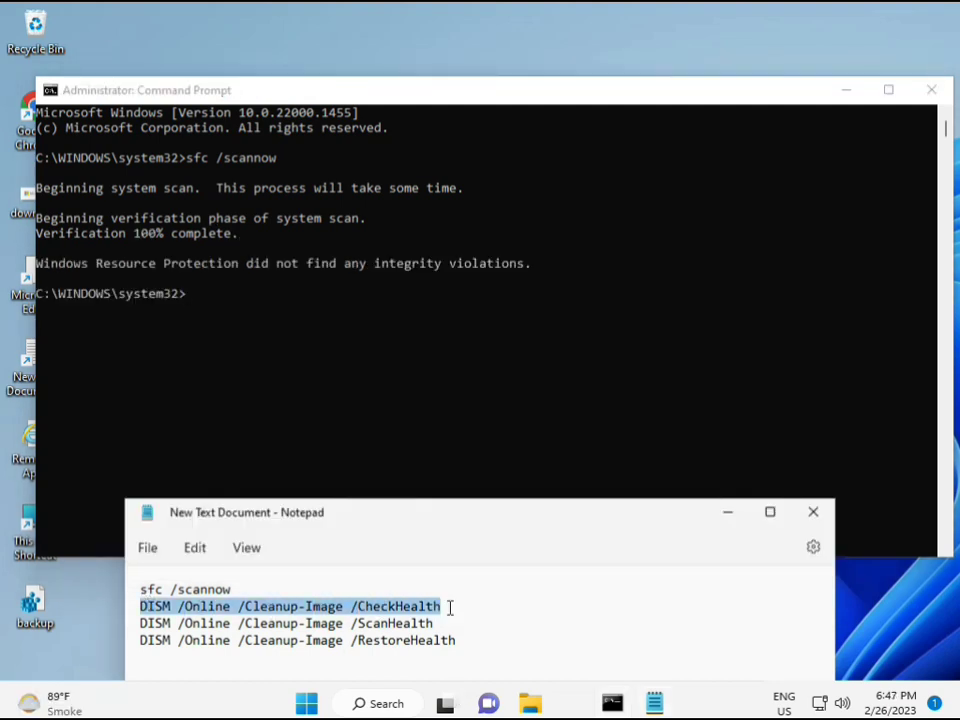
right_click(257, 606)
click(302, 322)
click(195, 303)
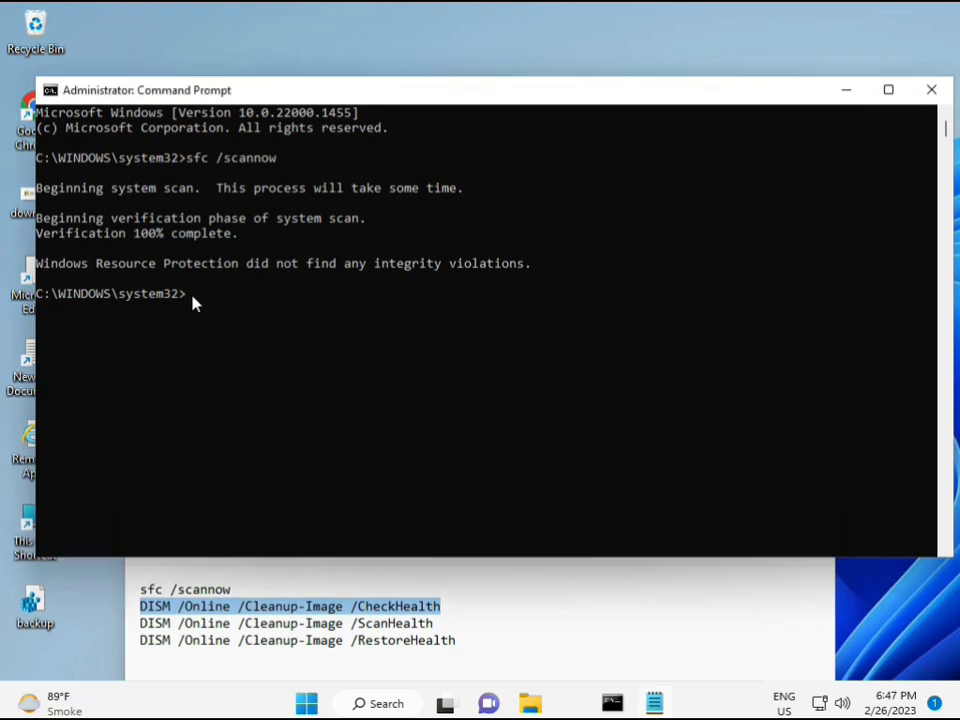
right_click(77, 93)
mouse_move(145, 234)
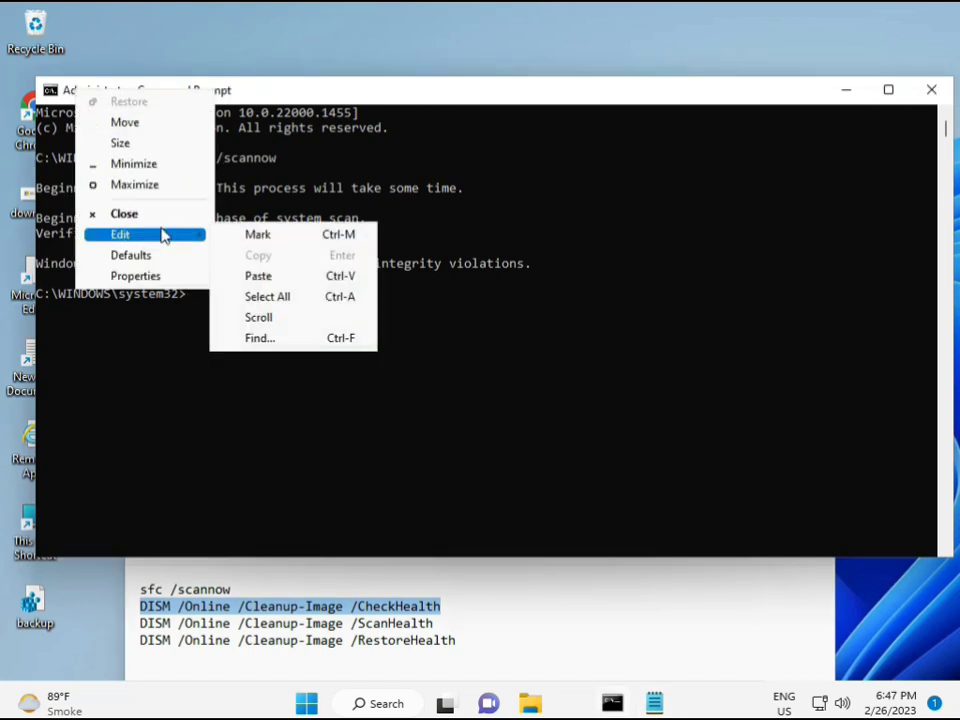
click(258, 275)
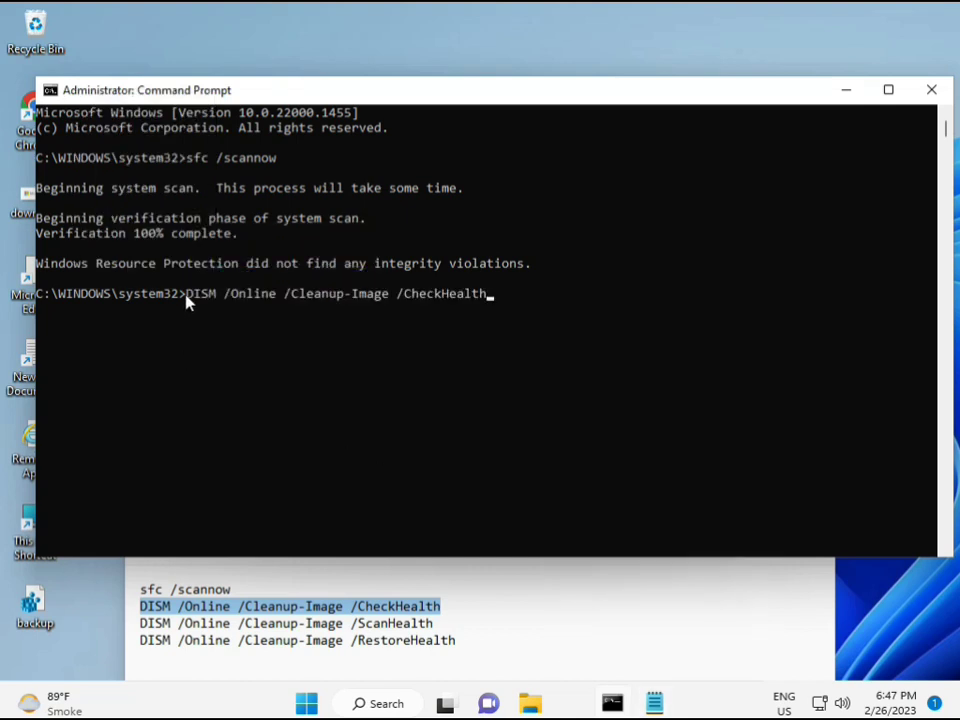
click(186, 300)
key(Return)
key(Return)
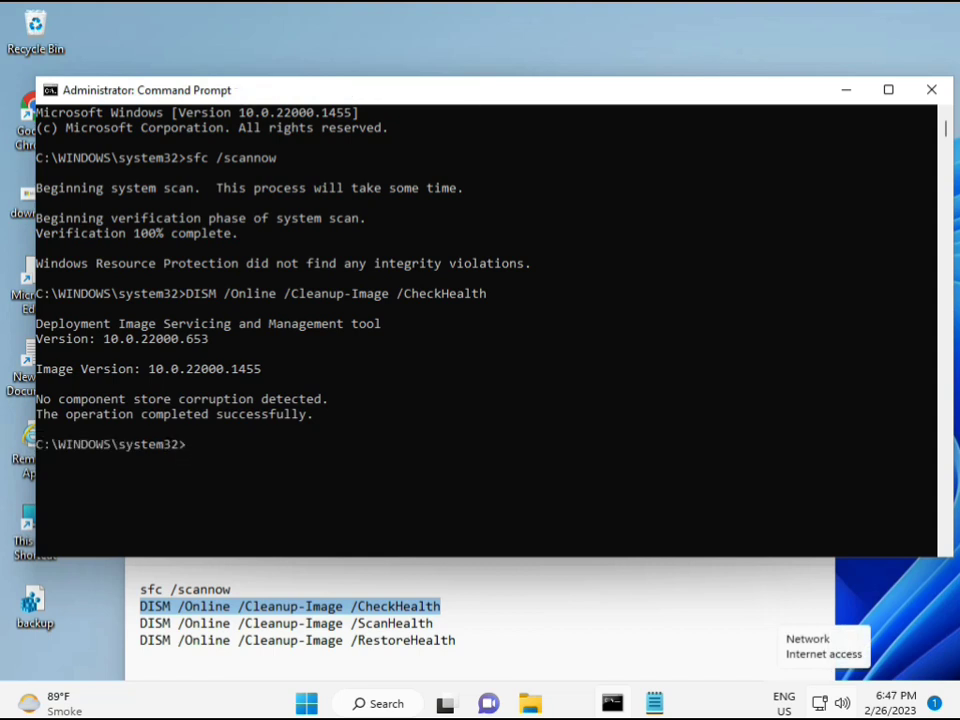
- Copy the DISM ScanHealth line from Notepad, paste it into the console and run it
click(142, 625)
shift+click(455, 625)
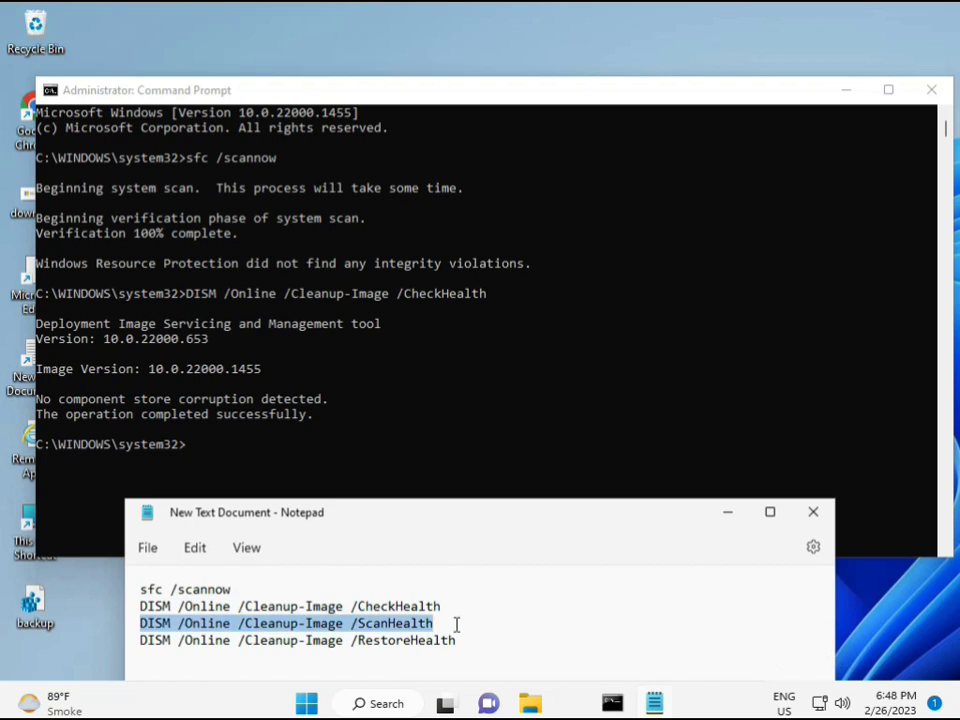
right_click(422, 626)
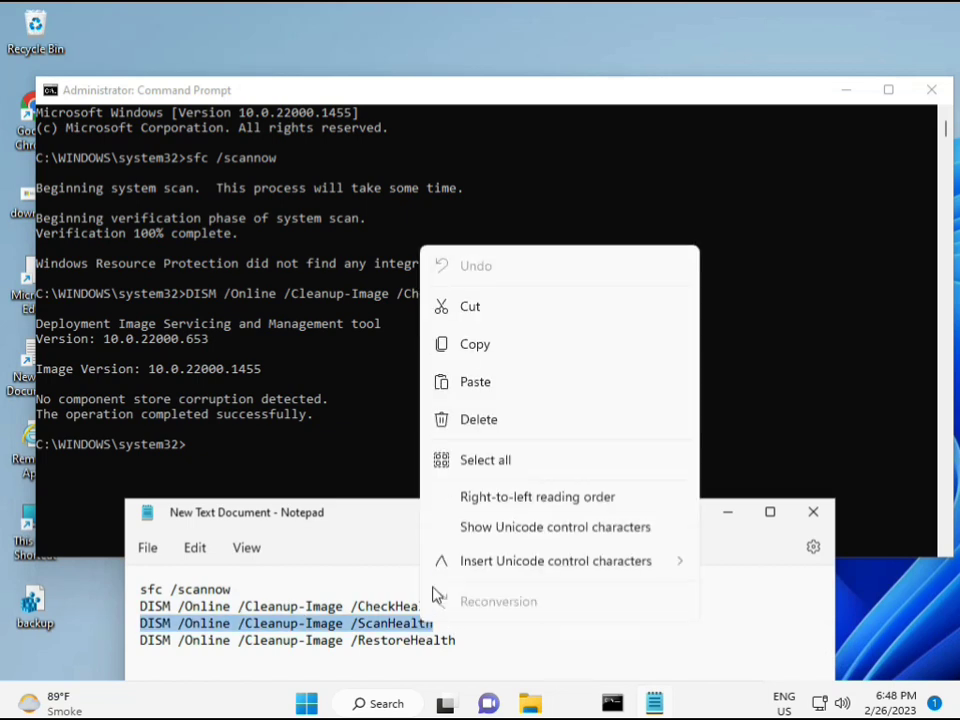
click(467, 357)
click(212, 456)
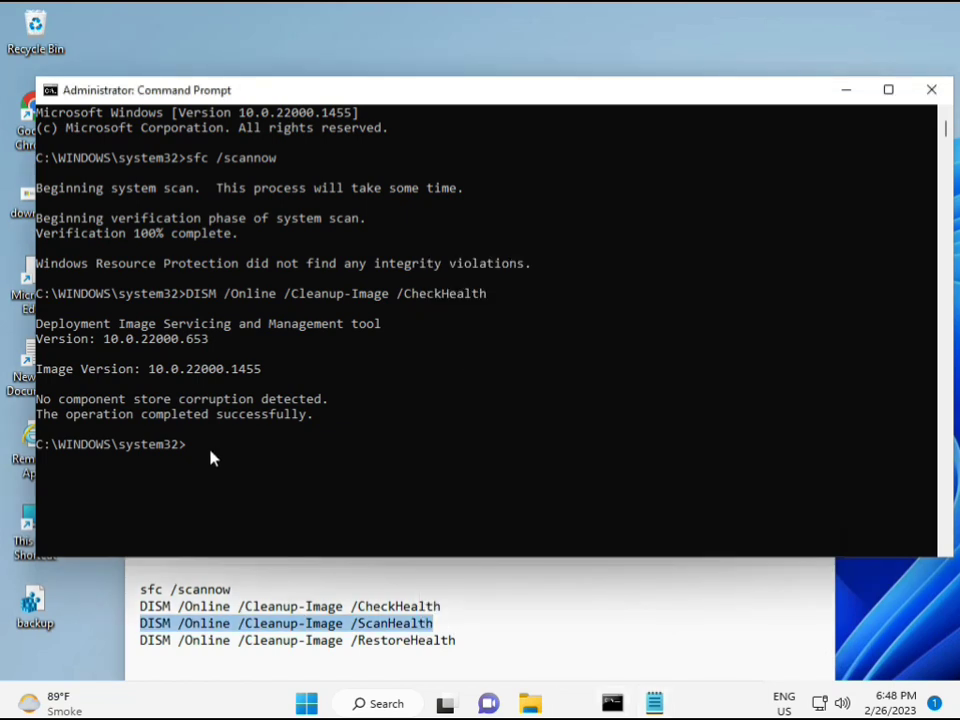
right_click(193, 452)
right_click(193, 452)
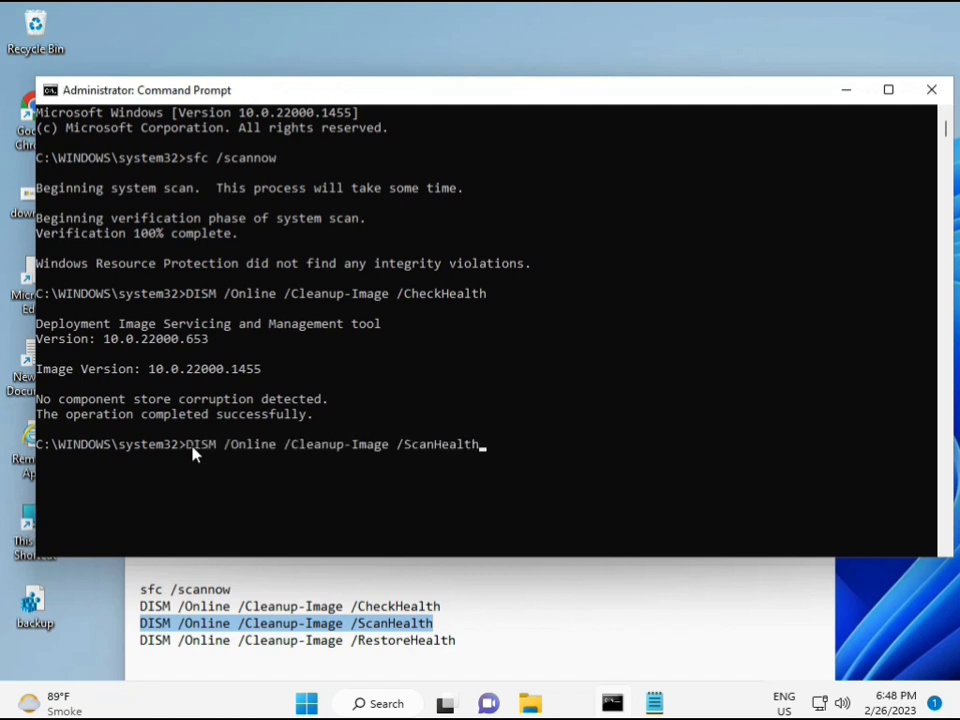
key(Return)
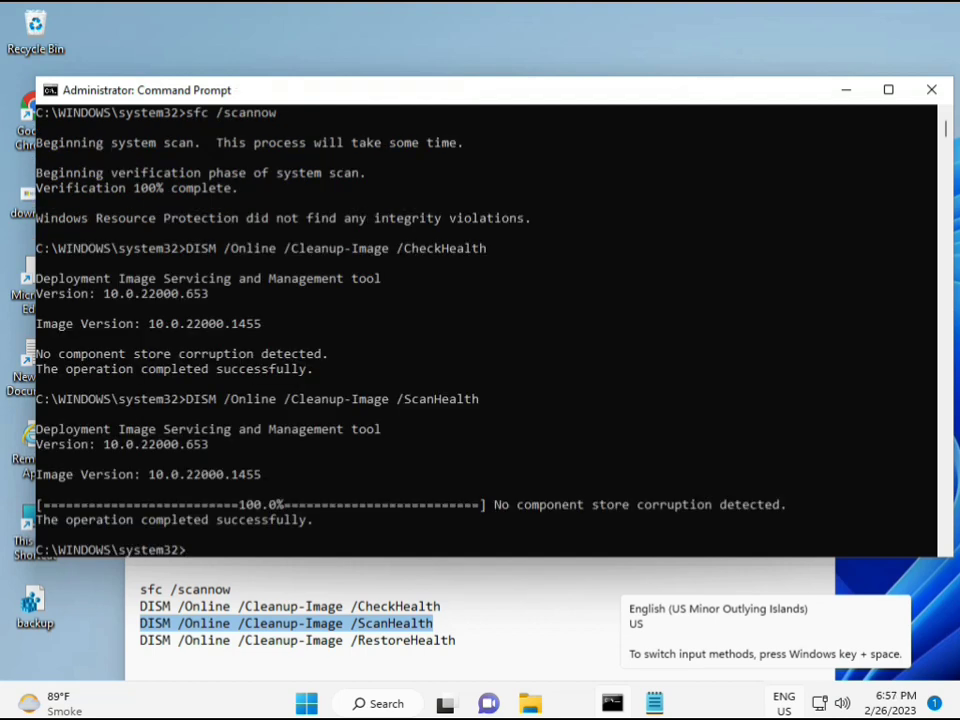
- Copy the DISM RestoreHealth line from the Notepad notes
double_click(263, 521)
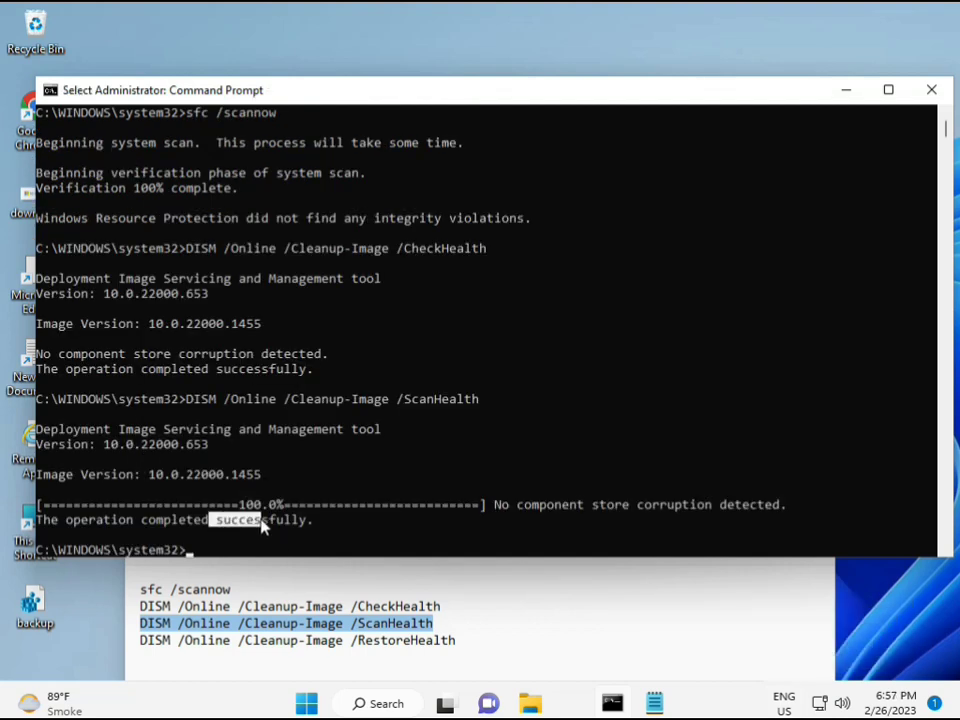
click(228, 645)
triple_click(227, 645)
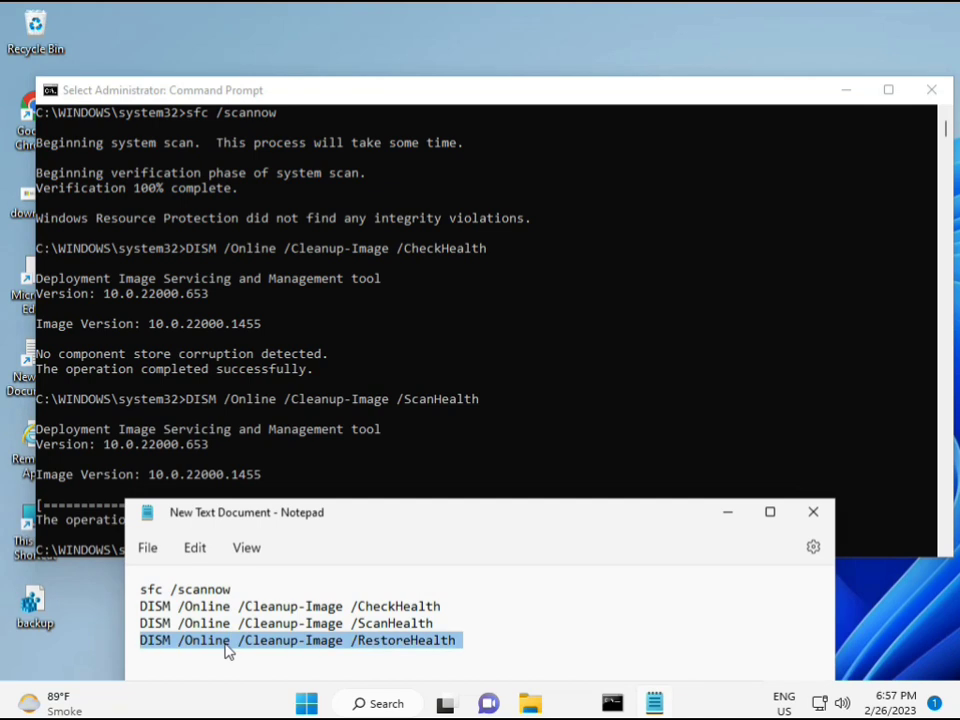
right_click(227, 645)
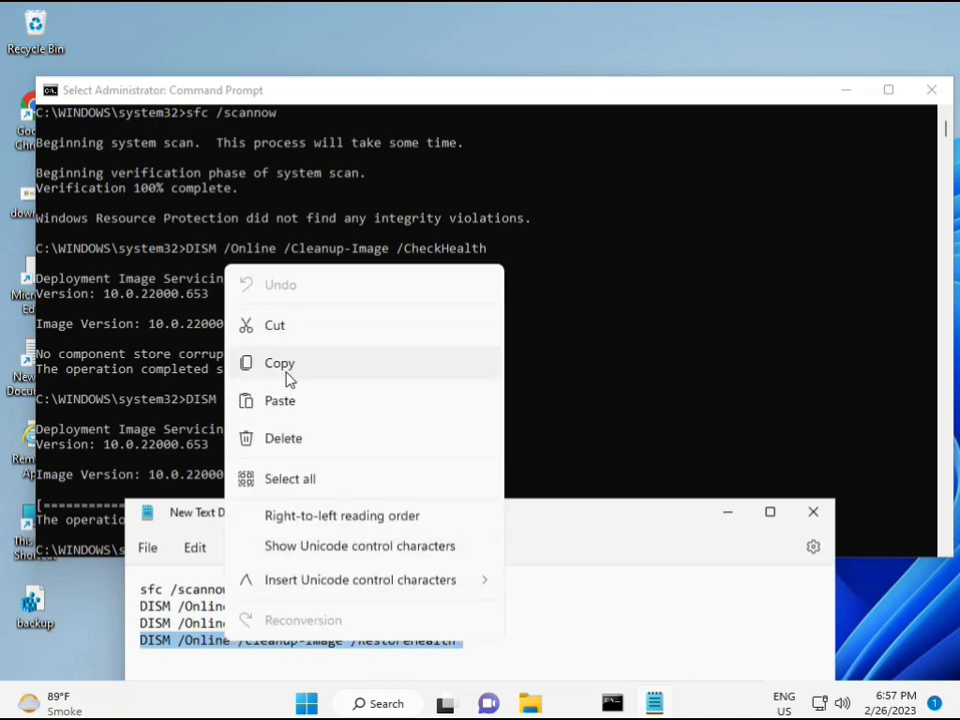
click(319, 365)
- Paste the RestoreHealth command at the admin prompt and start the image repair
click(268, 489)
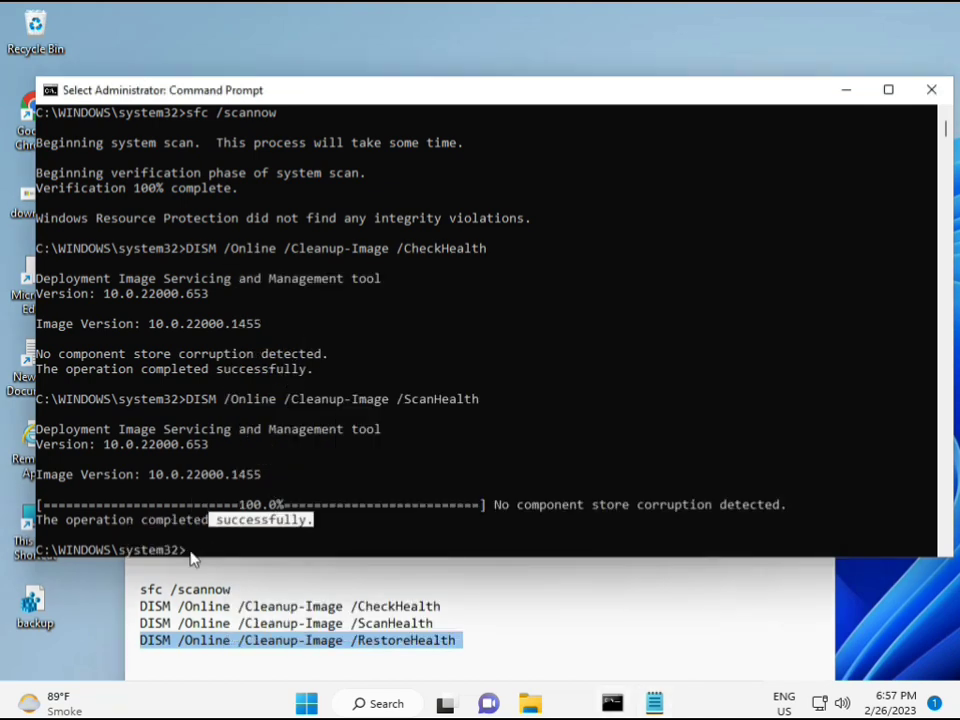
right_click(190, 556)
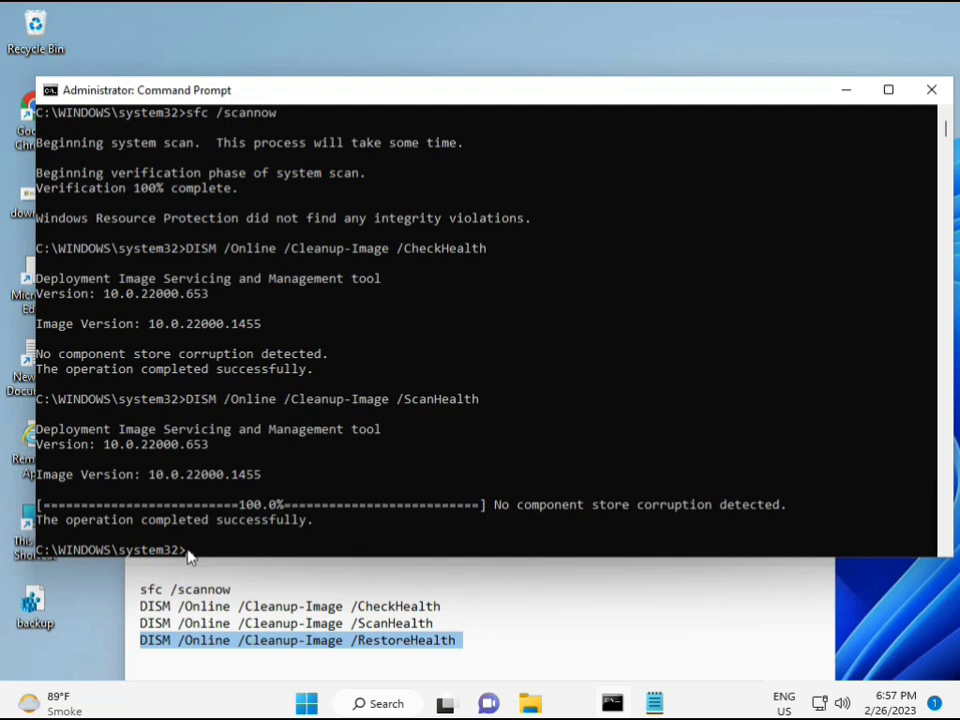
click(190, 556)
right_click(190, 556)
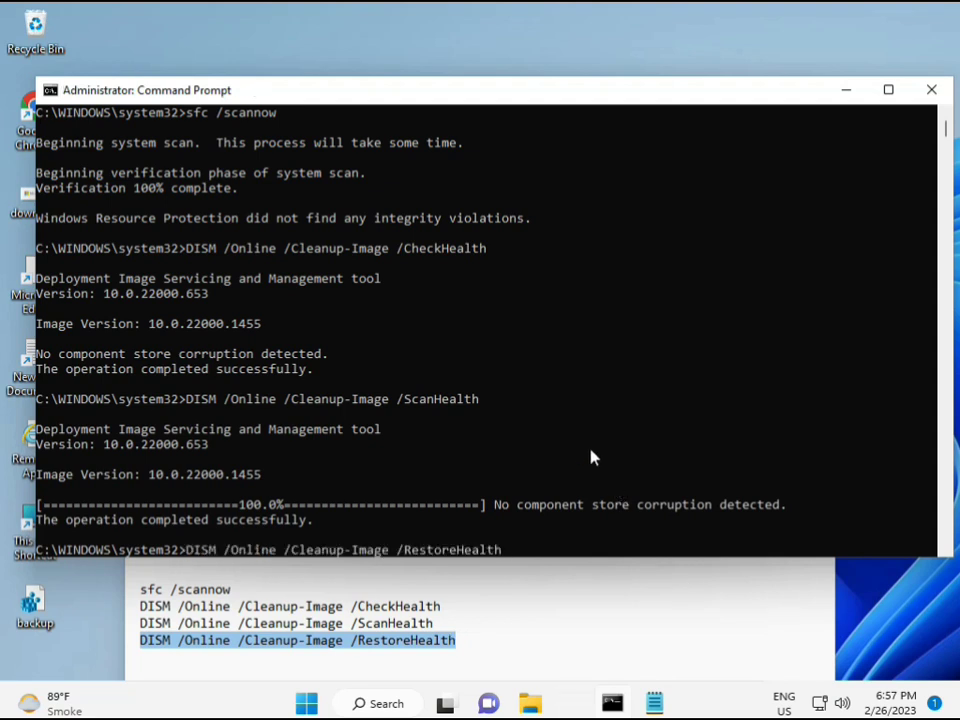
scroll(590, 457, down, 6)
scroll(583, 452, down, 3)
scroll(568, 454, up, 7)
scroll(317, 439, up, 2)
mouse_move(947, 130)
mouse_down()
mouse_move(948, 143)
mouse_move(948, 128)
mouse_up()
click(192, 280)
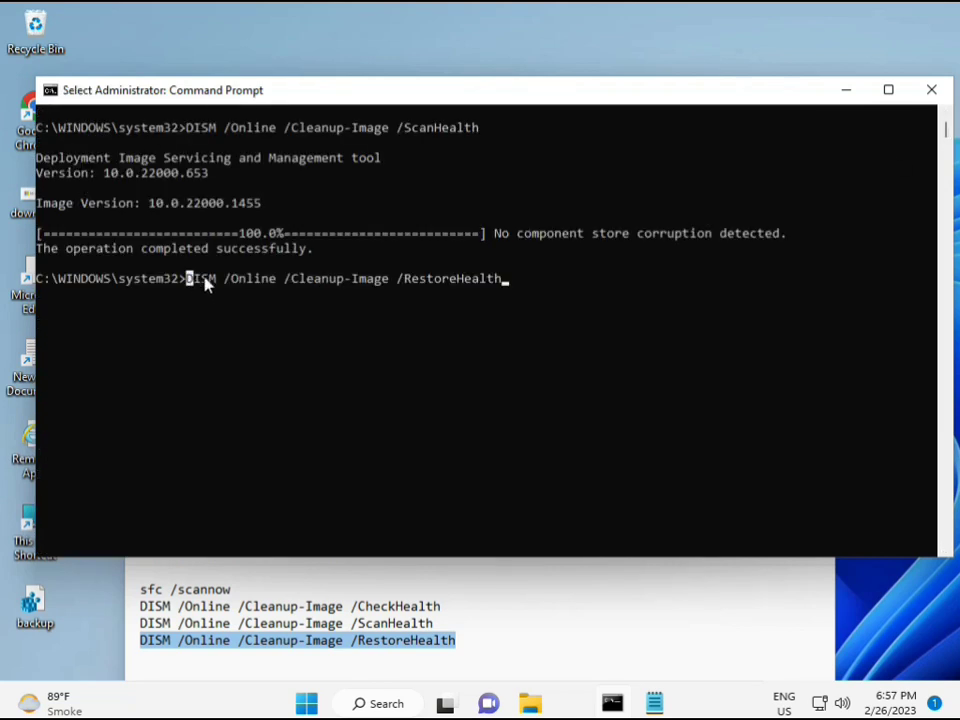
key(Escape)
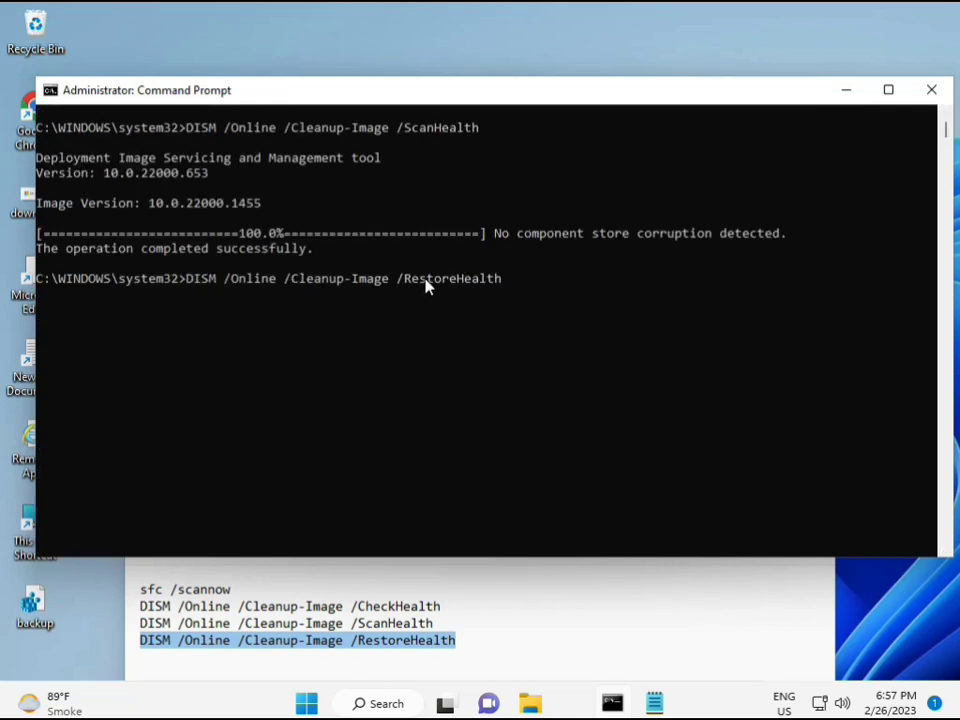
key(Return)
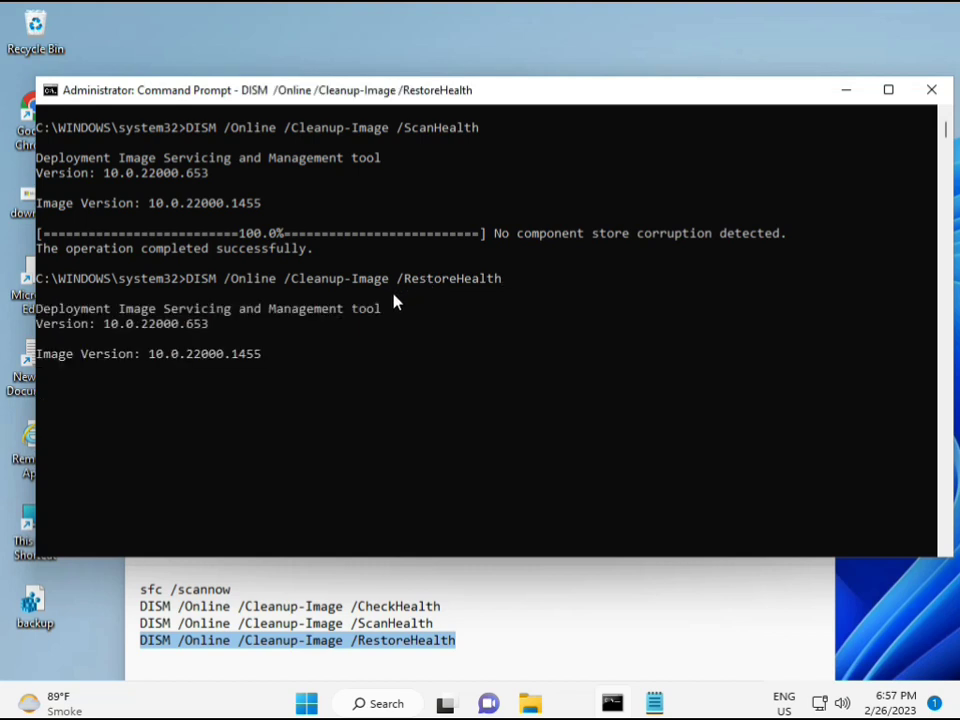